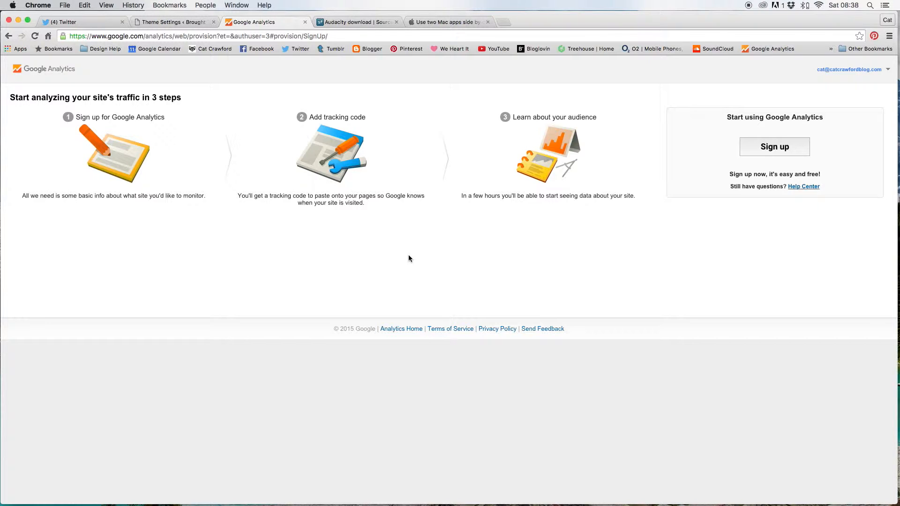
Compare the WordPress Genesis theme settings with the Google Analytics sign-up page
{"action": "left_click", "coordinate": [150, 22]}
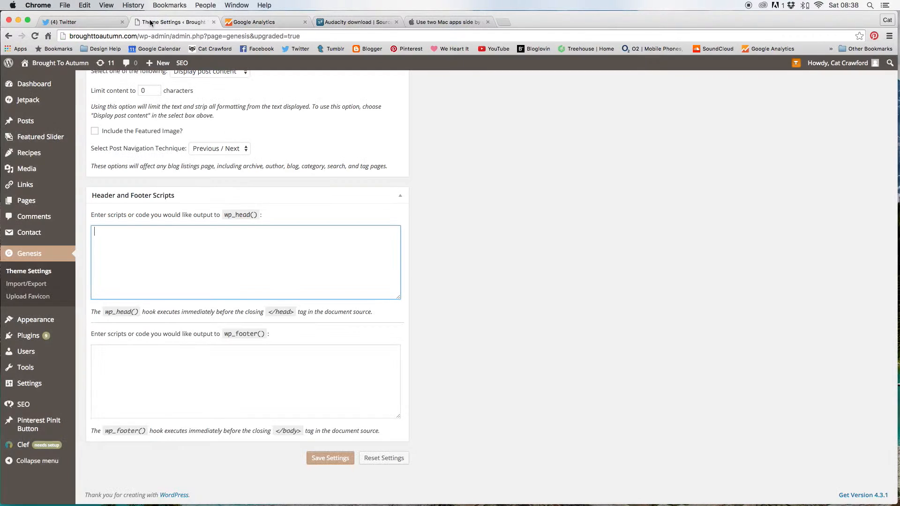
{"action": "left_click", "coordinate": [252, 22]}
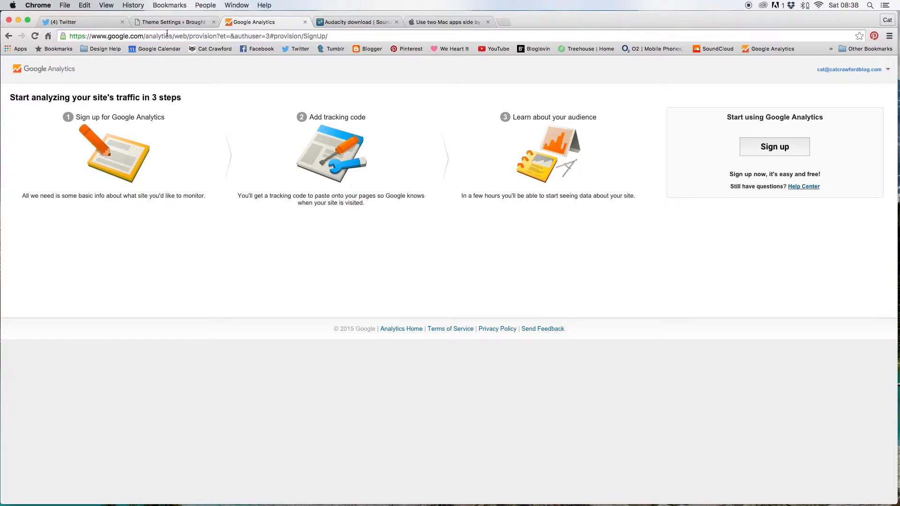
{"action": "left_click", "coordinate": [152, 22]}
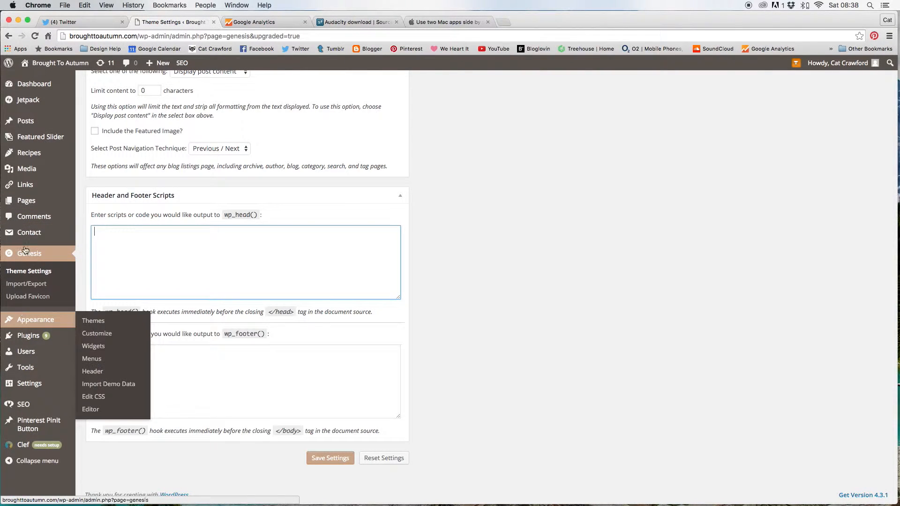
{"action": "left_click", "coordinate": [269, 23]}
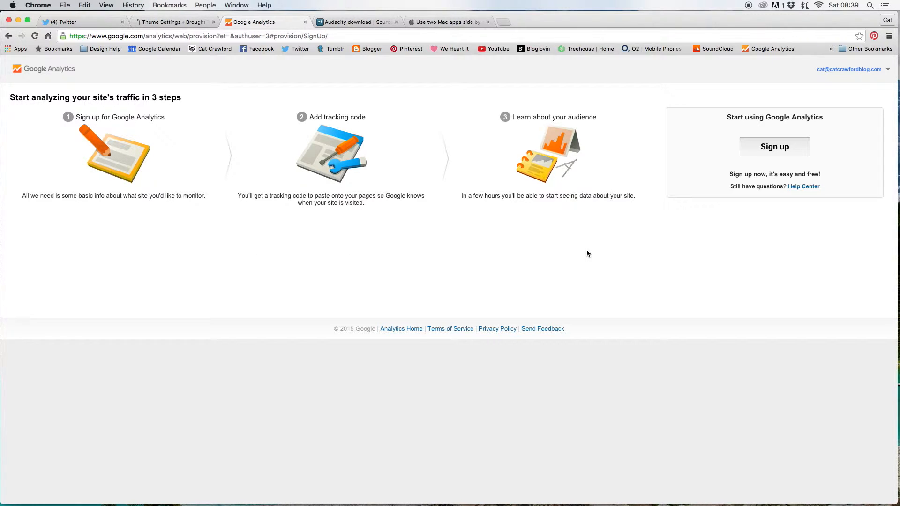
Start the Google Analytics sign-up and review the New Account form for website tracking
{"action": "left_click", "coordinate": [781, 149]}
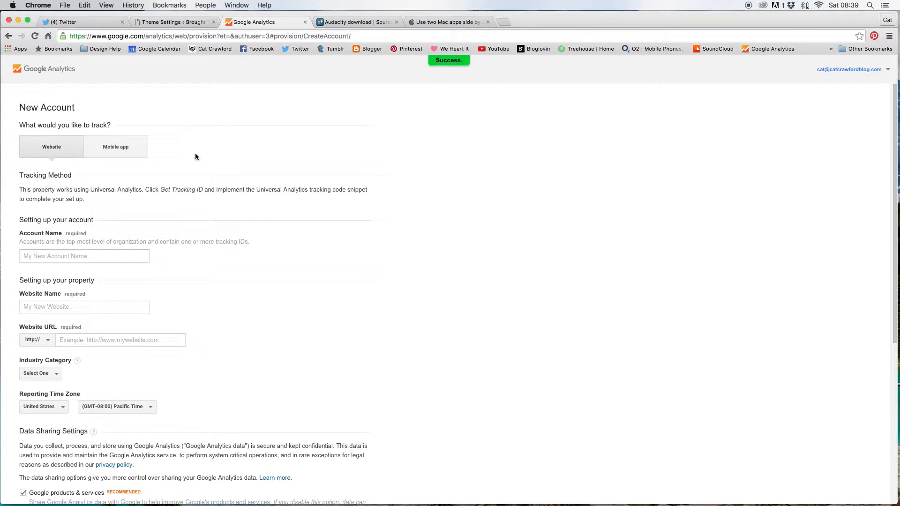
{"action": "scroll", "coordinate": [195, 155], "scroll_direction": "down", "scroll_amount": 1}
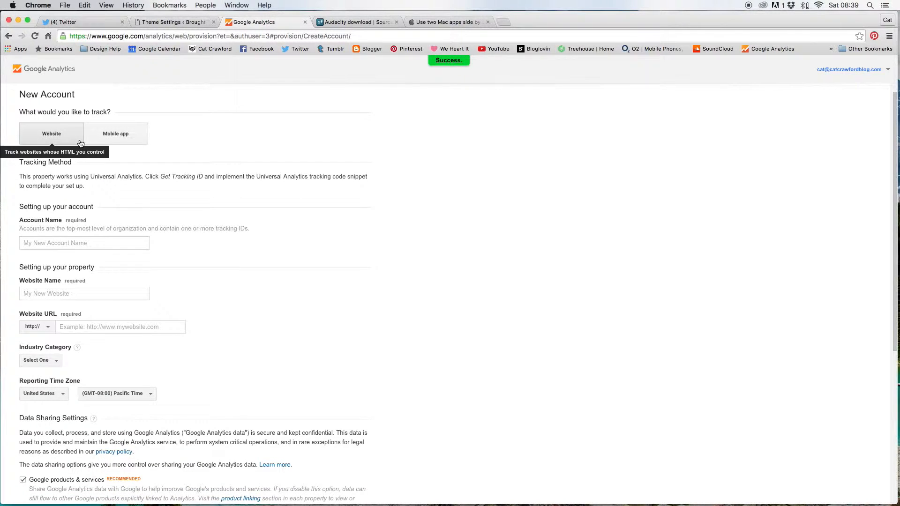
{"action": "scroll", "coordinate": [198, 133], "scroll_direction": "down", "scroll_amount": 1}
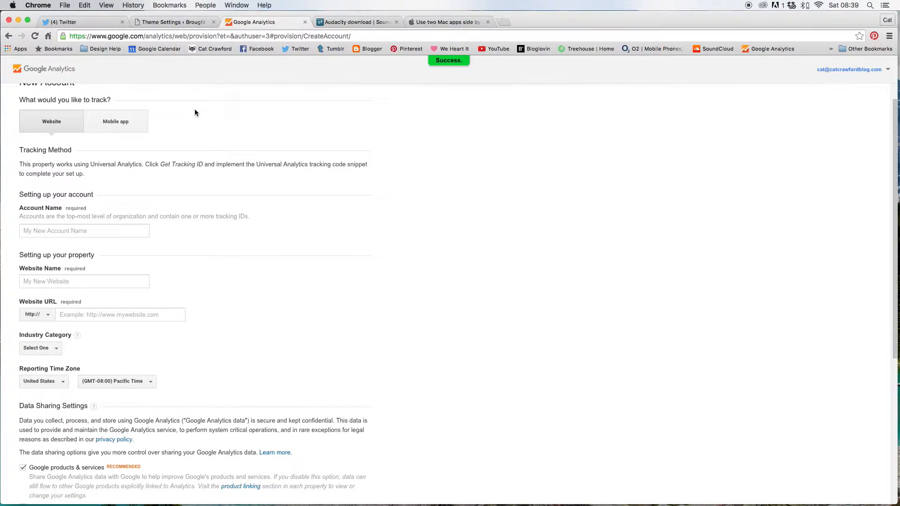
{"action": "scroll", "coordinate": [195, 109], "scroll_direction": "up", "scroll_amount": 1}
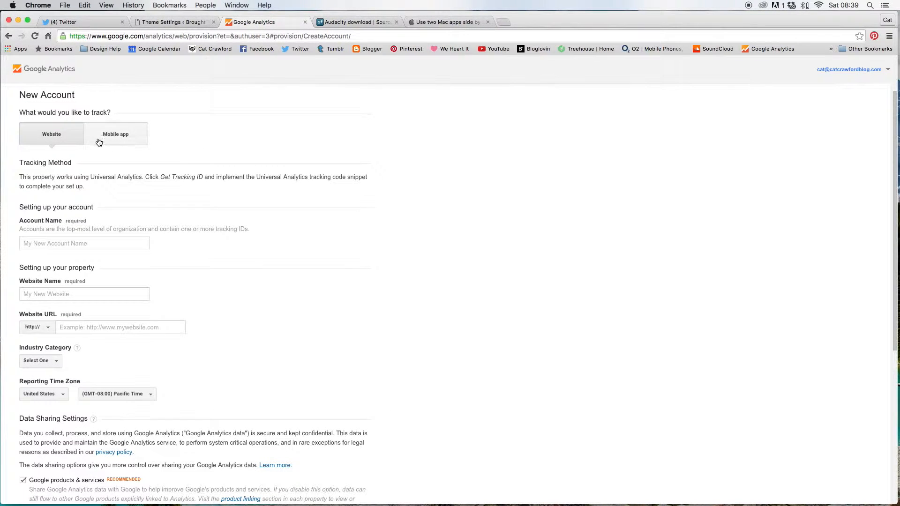
{"action": "scroll", "coordinate": [216, 139], "scroll_direction": "down", "scroll_amount": 3}
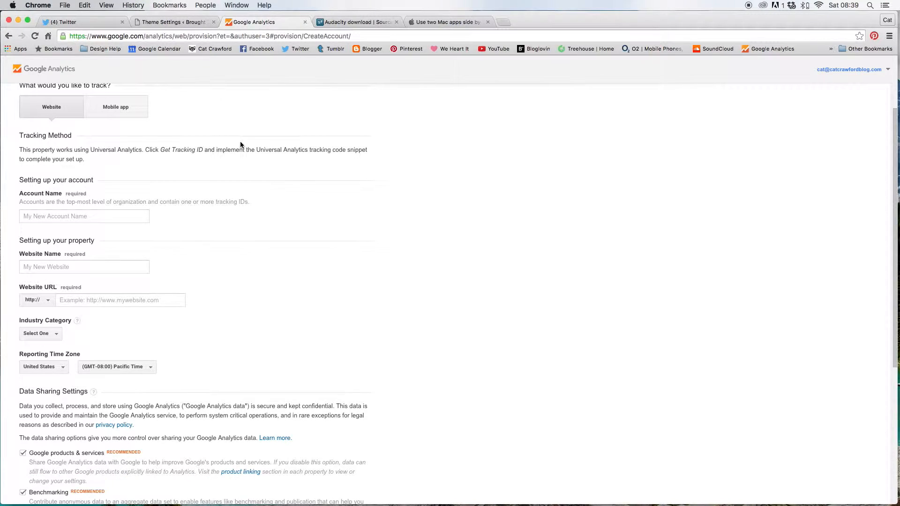
{"action": "scroll", "coordinate": [243, 166], "scroll_direction": "down", "scroll_amount": 1}
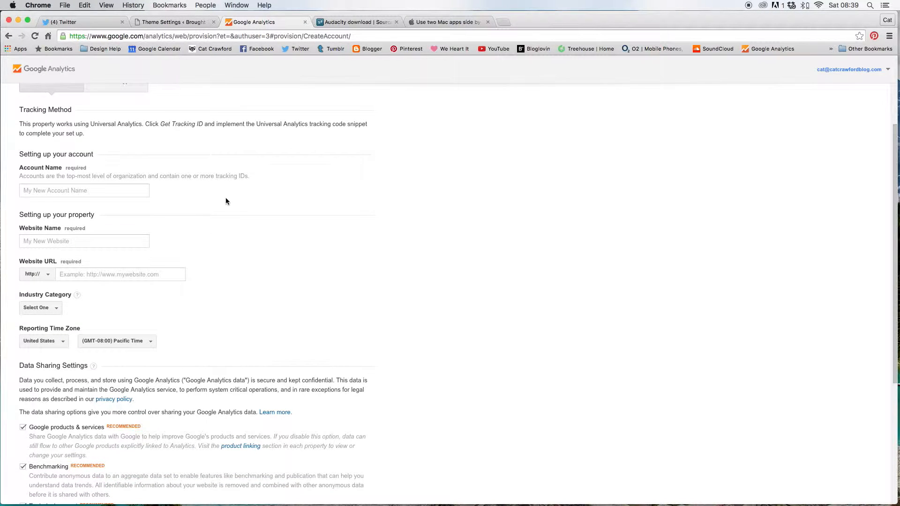
{"action": "scroll", "coordinate": [226, 202], "scroll_direction": "down", "scroll_amount": 4}
Enter the account owner's full name as the Account Name
{"action": "left_click", "coordinate": [65, 133]}
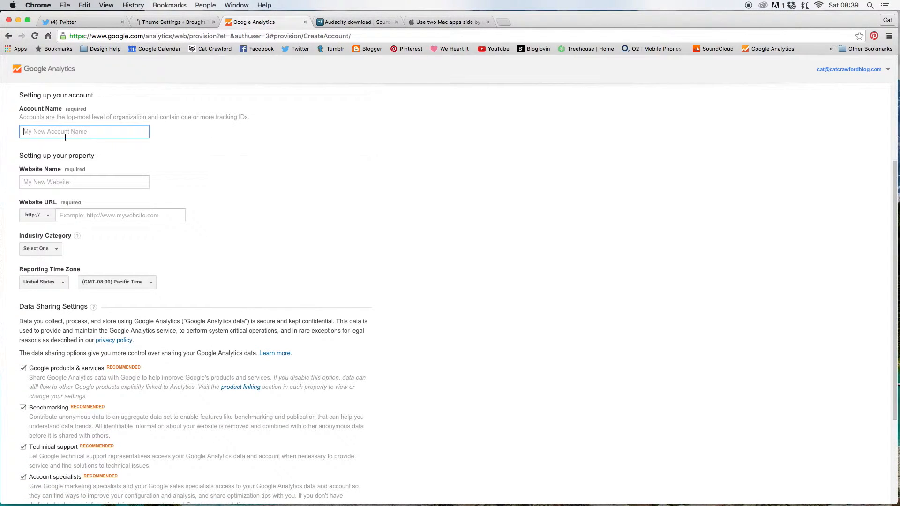
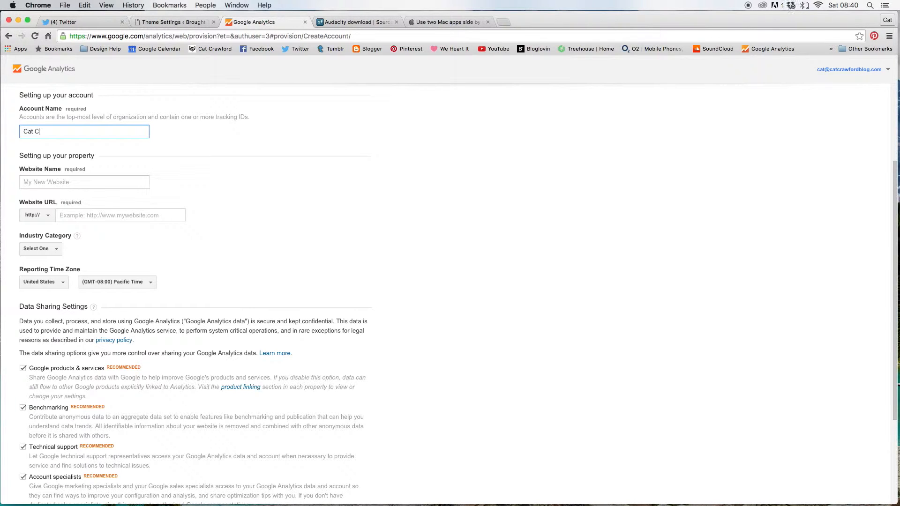
{"action": "scroll", "coordinate": [179, 171], "scroll_direction": "down", "scroll_amount": 1}
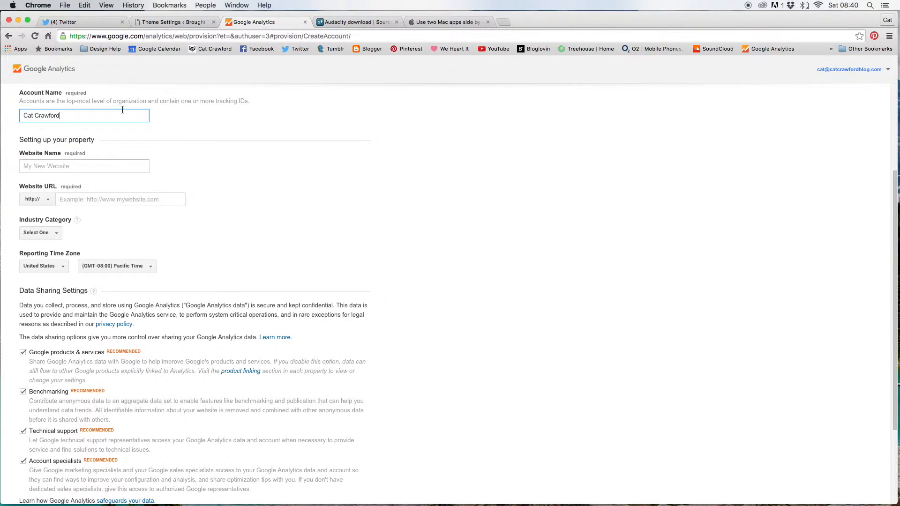
{"action": "scroll", "coordinate": [189, 128], "scroll_direction": "down", "scroll_amount": 1}
{"action": "left_click", "coordinate": [88, 146]}
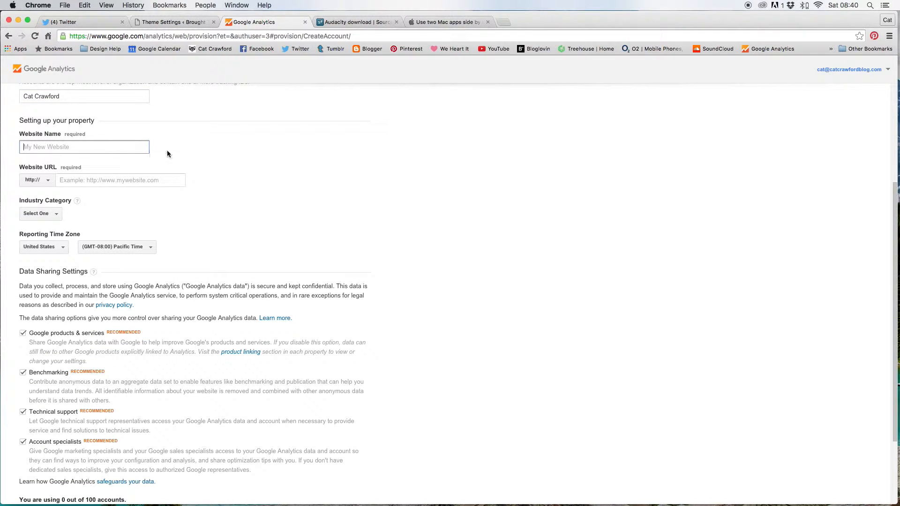
{"action": "scroll", "coordinate": [169, 149], "scroll_direction": "down", "scroll_amount": 2}
{"action": "scroll", "coordinate": [171, 129], "scroll_direction": "up", "scroll_amount": 1}
{"action": "scroll", "coordinate": [172, 132], "scroll_direction": "down", "scroll_amount": 1}
{"action": "left_click", "coordinate": [69, 120]}
{"action": "type", "text": "B"}
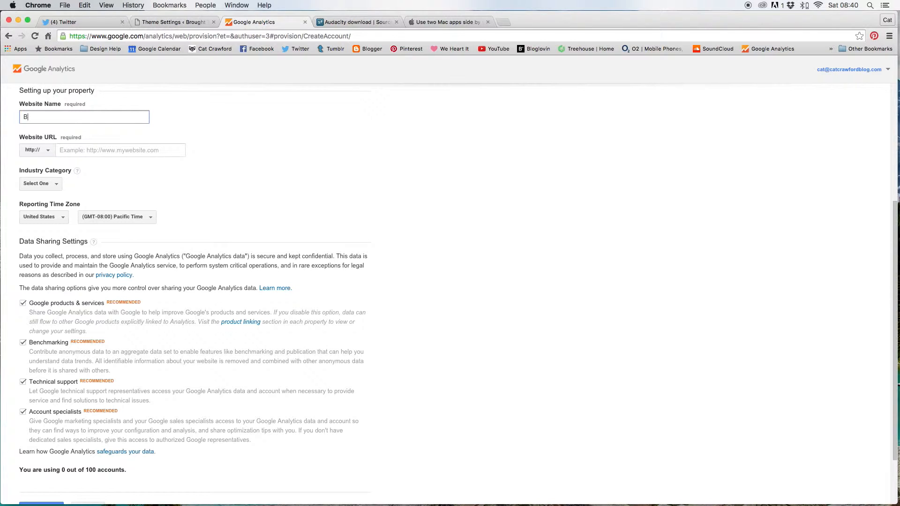
{"action": "type", "text": "rought To Autumn"}
{"action": "left_click", "coordinate": [97, 151]}
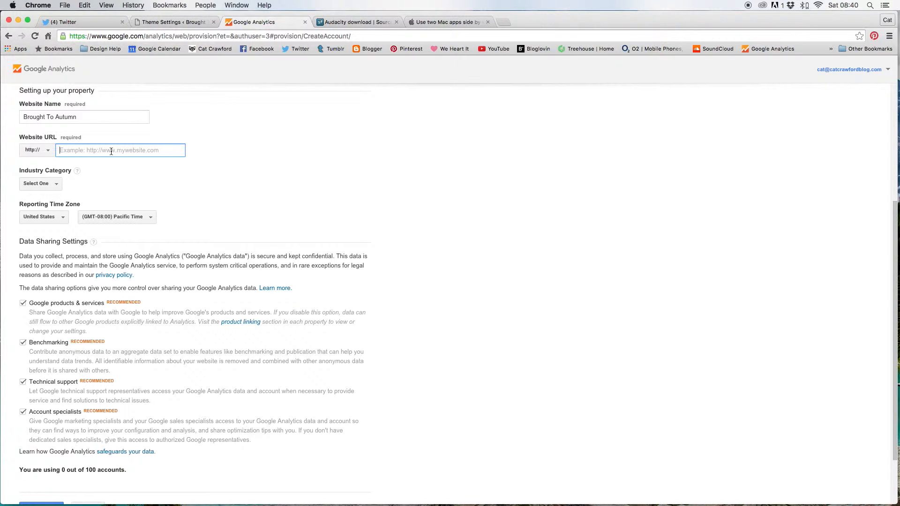
{"action": "type", "text": "www.broughttoautumn "}
{"action": "type", "text": "com"}
Set the industry category to Hobbies and Leisure
{"action": "scroll", "coordinate": [116, 191], "scroll_direction": "down", "scroll_amount": 1}
{"action": "scroll", "coordinate": [116, 191], "scroll_direction": "down", "scroll_amount": 1}
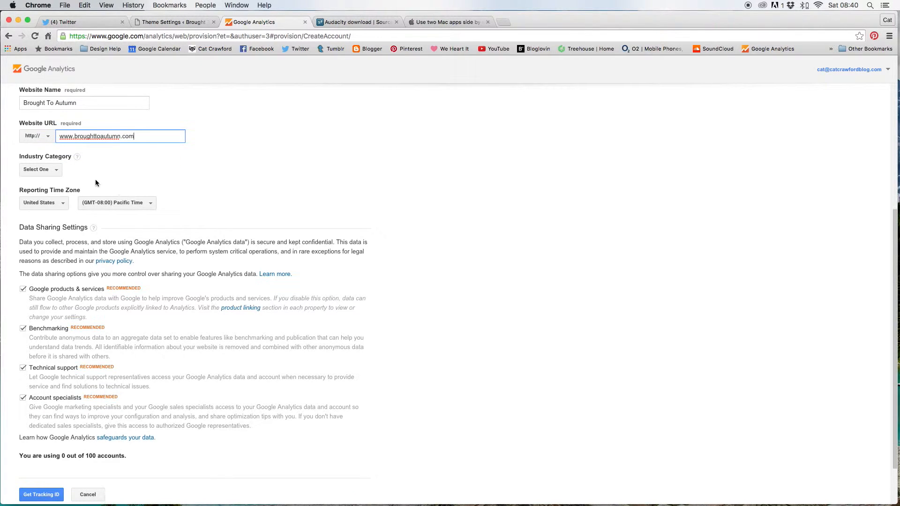
{"action": "left_click", "coordinate": [51, 171]}
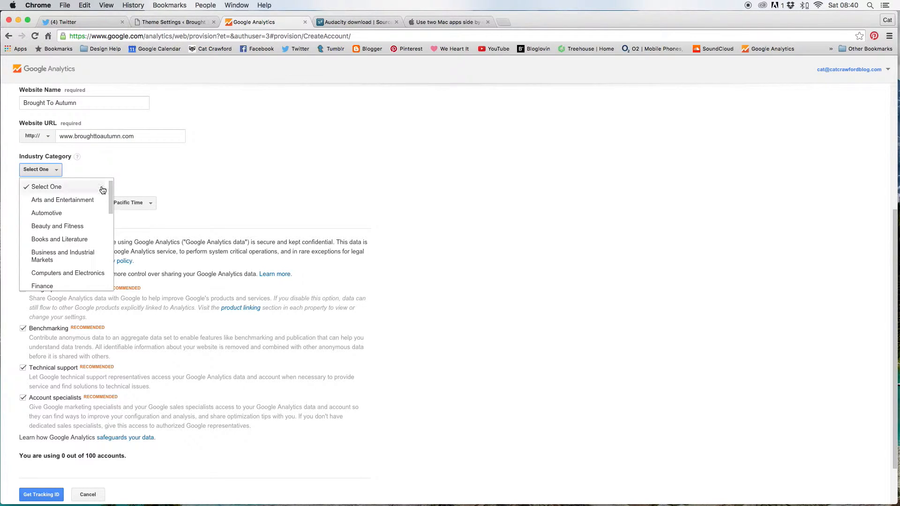
{"action": "left_click_drag", "start_coordinate": [111, 189], "coordinate": [112, 227]}
{"action": "left_click", "coordinate": [59, 224]}
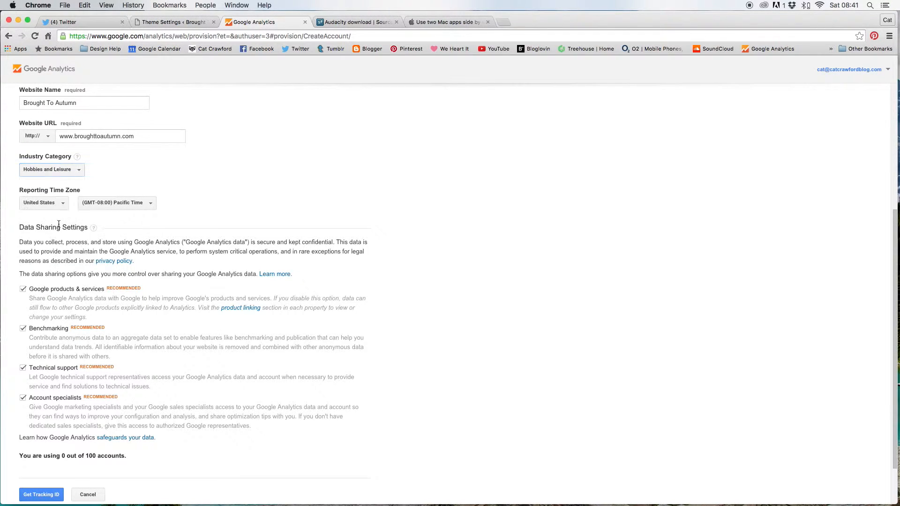
Set the reporting time zone country to United Kingdom (GMT)
{"action": "scroll", "coordinate": [130, 181], "scroll_direction": "down", "scroll_amount": 2}
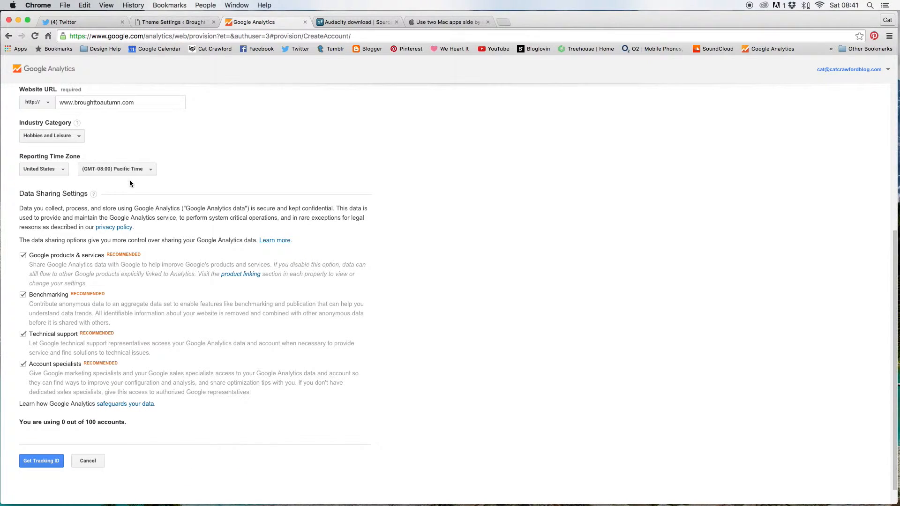
{"action": "scroll", "coordinate": [201, 149], "scroll_direction": "down", "scroll_amount": 1}
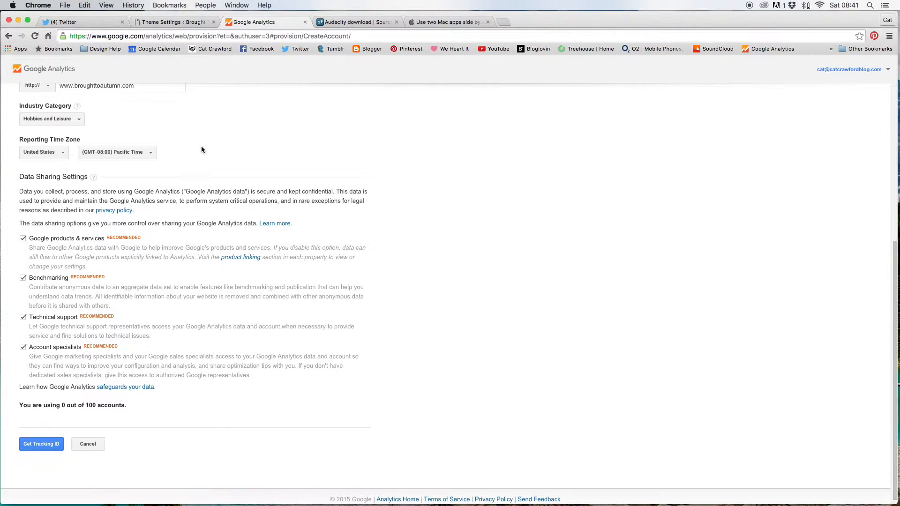
{"action": "left_click", "coordinate": [57, 153]}
{"action": "type", "text": "u"}
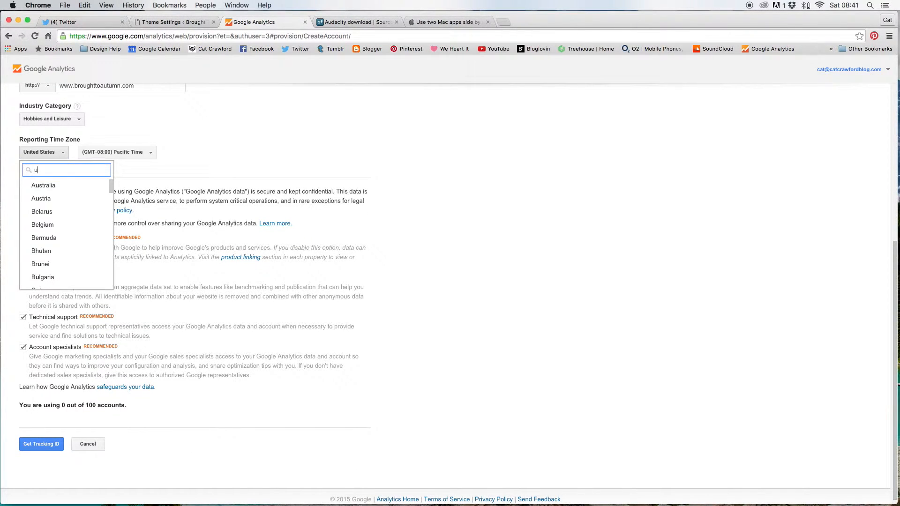
{"action": "type", "text": "mited"}
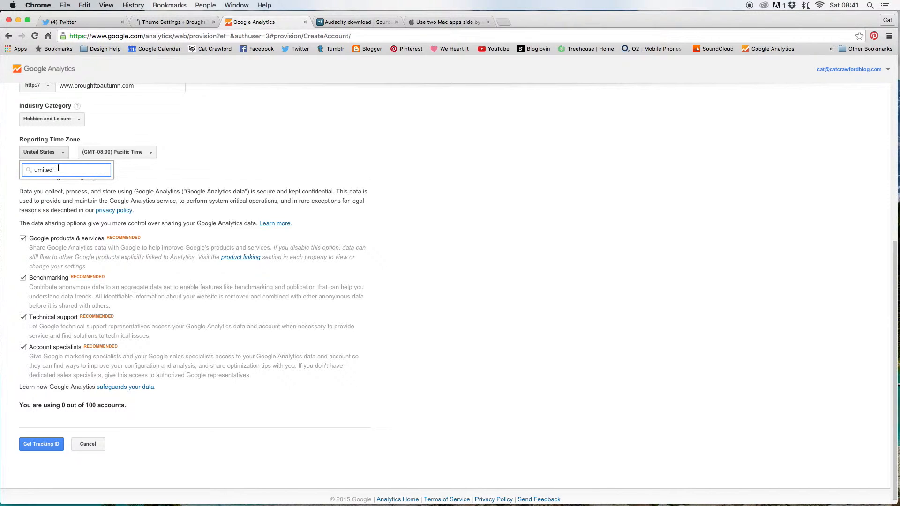
{"action": "key", "text": "BackSpace"}
{"action": "key", "text": "BackSpace"}
{"action": "key", "text": "BackSpace"}
{"action": "key", "text": "BackSpace"}
{"action": "key", "text": "BackSpace"}
{"action": "type", "text": "m"}
{"action": "key", "text": "BackSpace"}
{"action": "type", "text": "nit"}
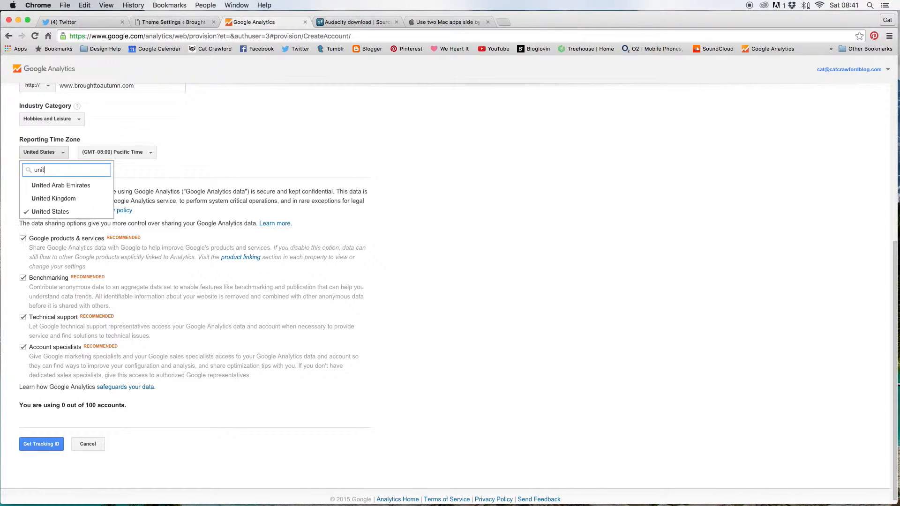
{"action": "type", "text": "ed"}
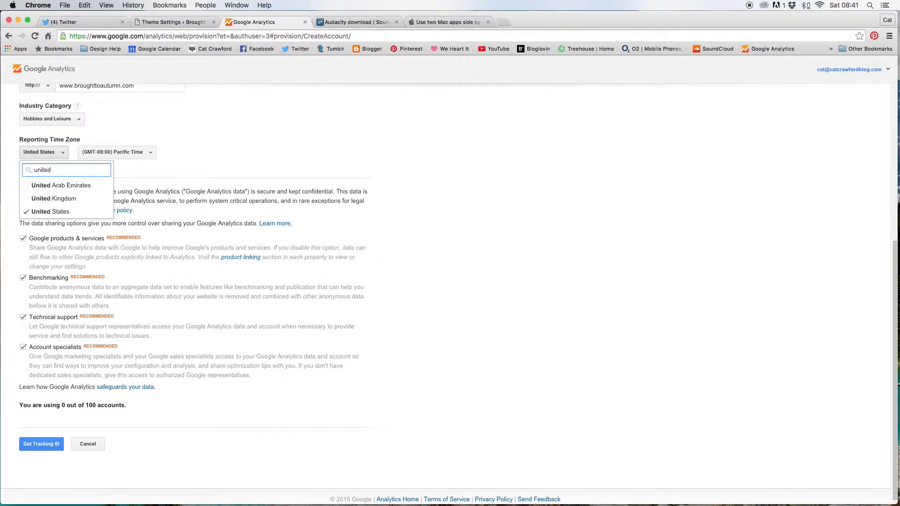
{"action": "left_click", "coordinate": [54, 198]}
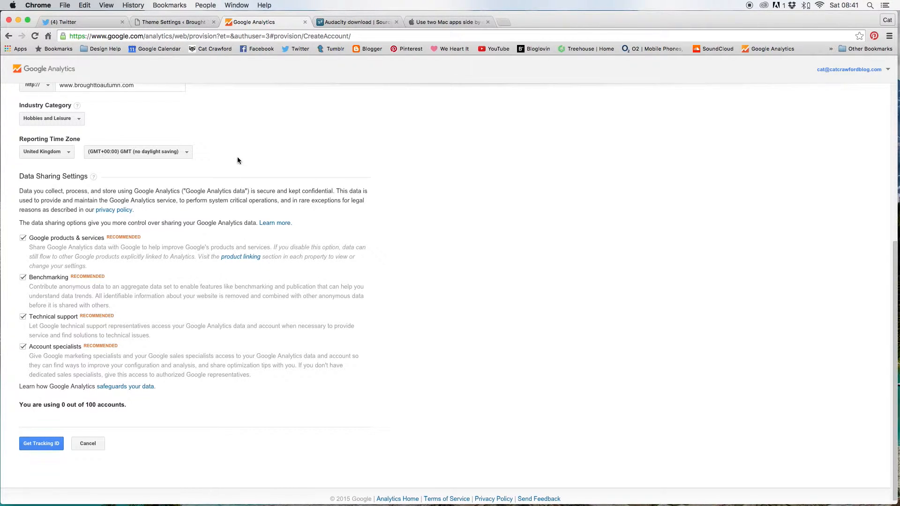
{"action": "scroll", "coordinate": [237, 157], "scroll_direction": "down", "scroll_amount": 1}
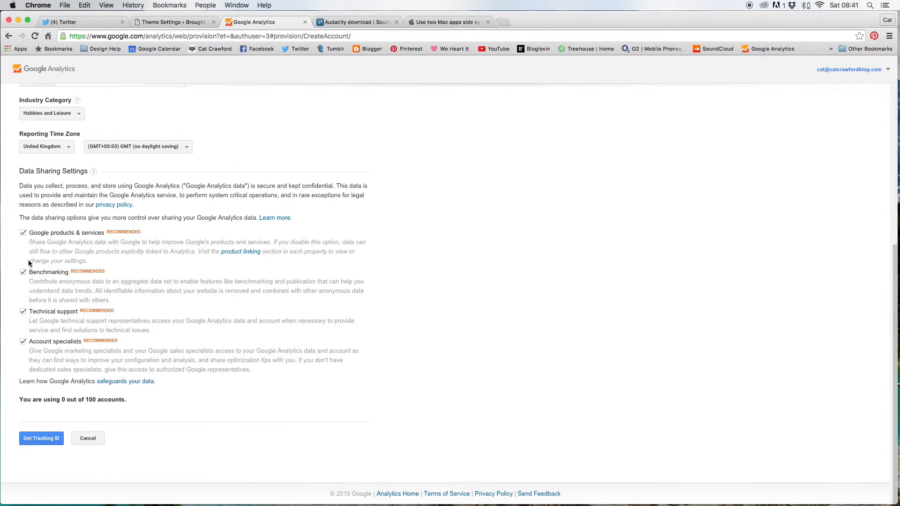
Request a tracking ID and accept the terms of service with United Kingdom as the country
{"action": "left_click", "coordinate": [31, 439]}
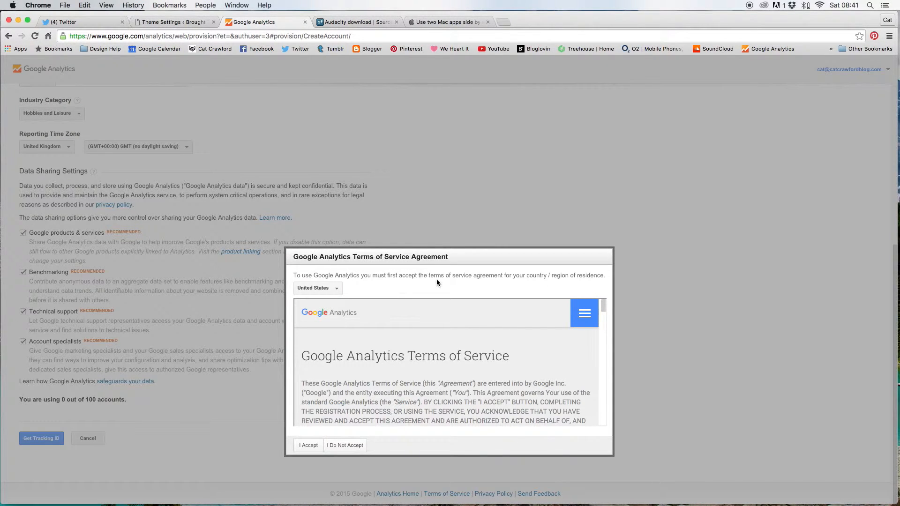
{"action": "left_click", "coordinate": [336, 288]}
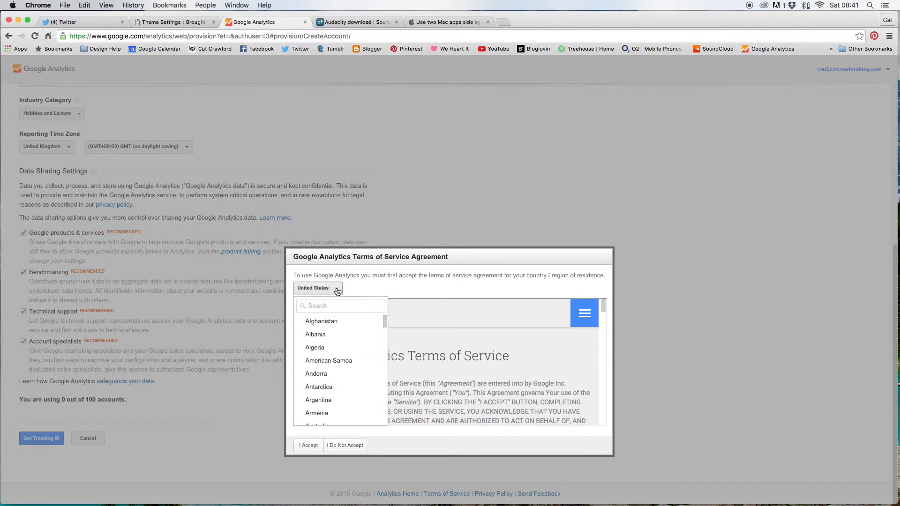
{"action": "type", "text": "united"}
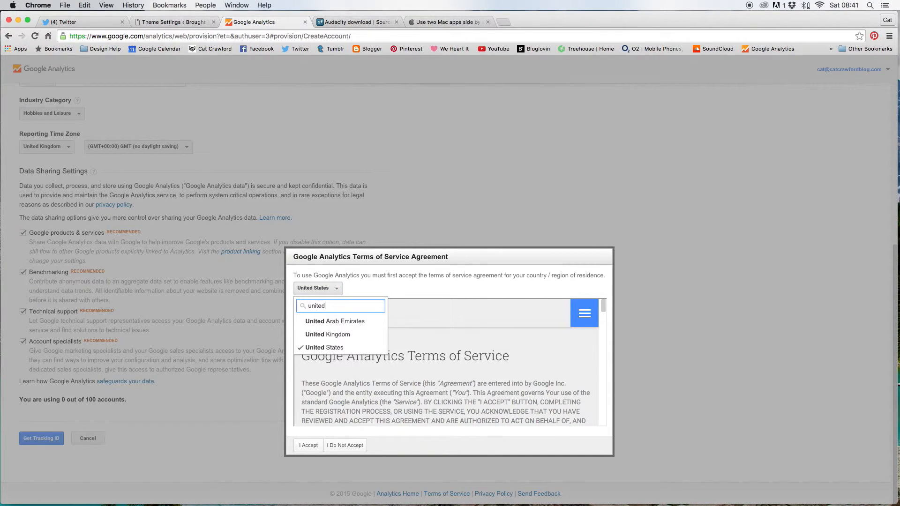
{"action": "left_click", "coordinate": [325, 334]}
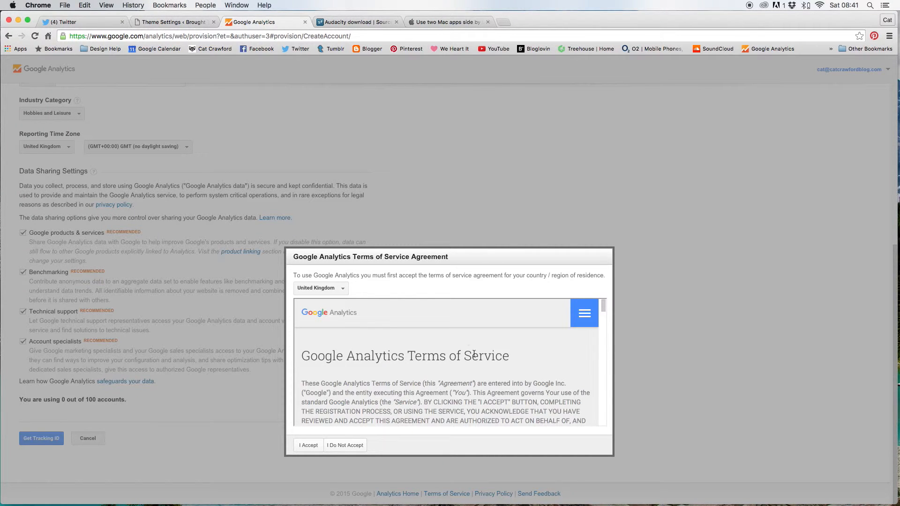
{"action": "scroll", "coordinate": [382, 346], "scroll_direction": "down", "scroll_amount": 10}
{"action": "scroll", "coordinate": [382, 342], "scroll_direction": "down", "scroll_amount": 5}
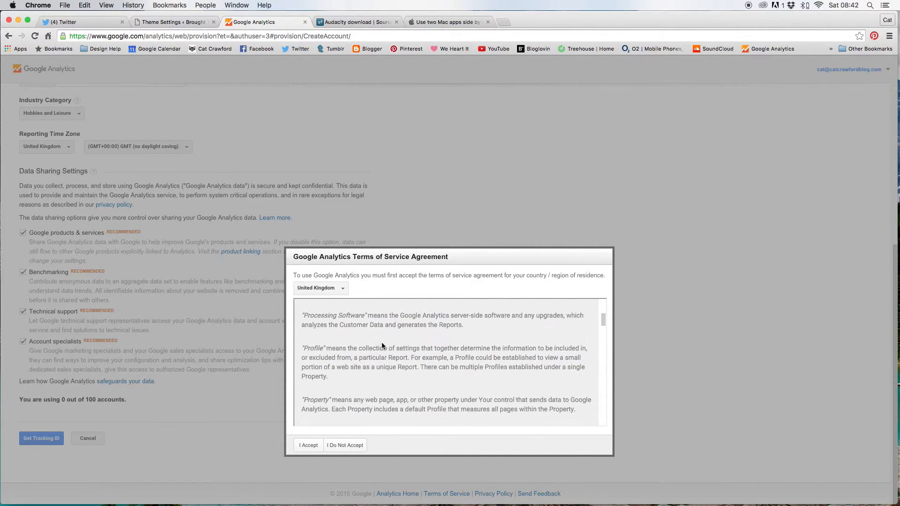
{"action": "left_click", "coordinate": [305, 445]}
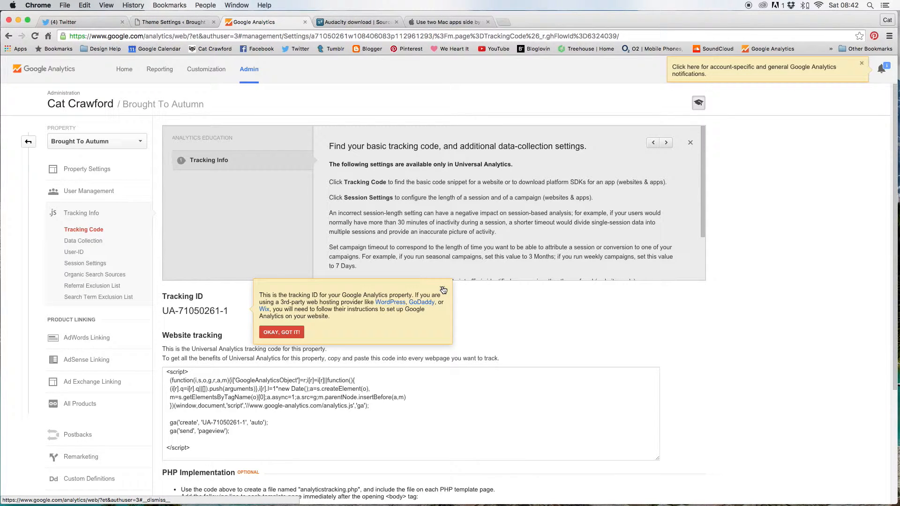
Dismiss the tracking ID tip on the new property's tracking code page
{"action": "left_click", "coordinate": [443, 290]}
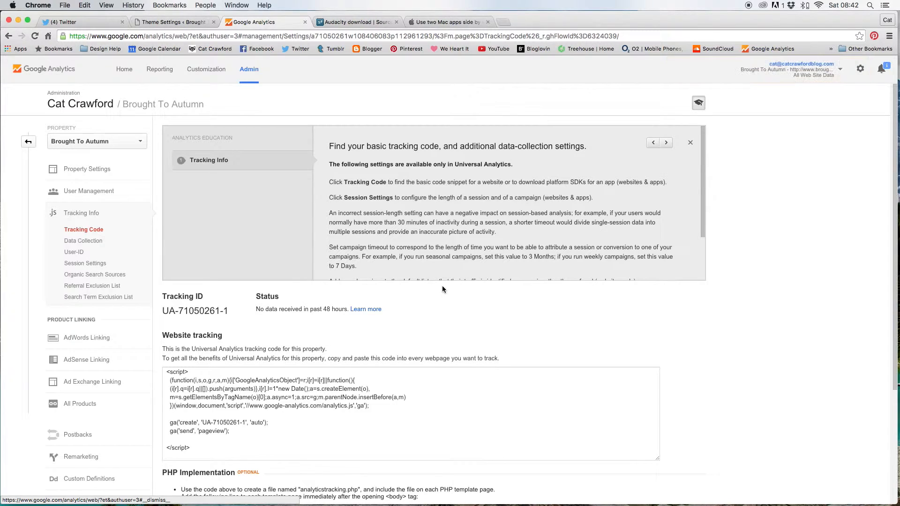
{"action": "scroll", "coordinate": [396, 327], "scroll_direction": "down", "scroll_amount": 2}
{"action": "scroll", "coordinate": [408, 286], "scroll_direction": "down", "scroll_amount": 1}
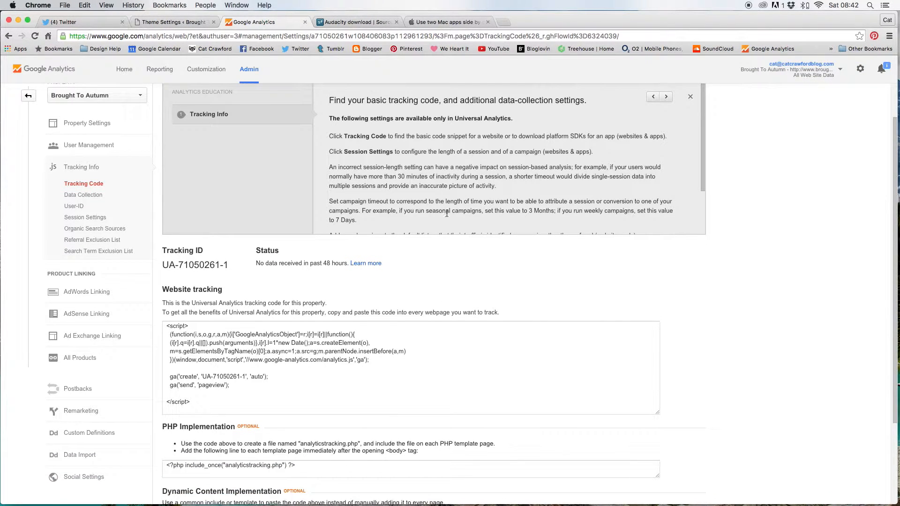
{"action": "scroll", "coordinate": [431, 290], "scroll_direction": "up", "scroll_amount": 3}
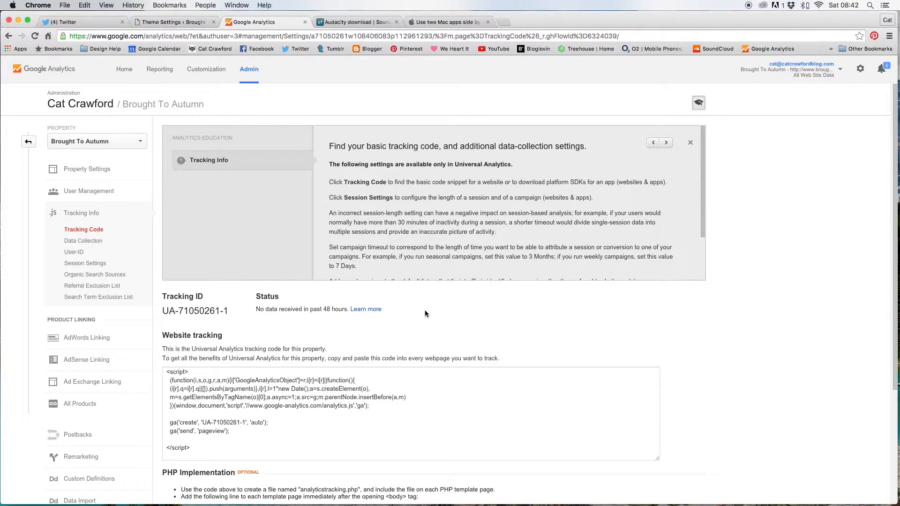
Select the entire Universal Analytics tracking script for UA-71050261-1
{"action": "scroll", "coordinate": [430, 315], "scroll_direction": "down", "scroll_amount": 2}
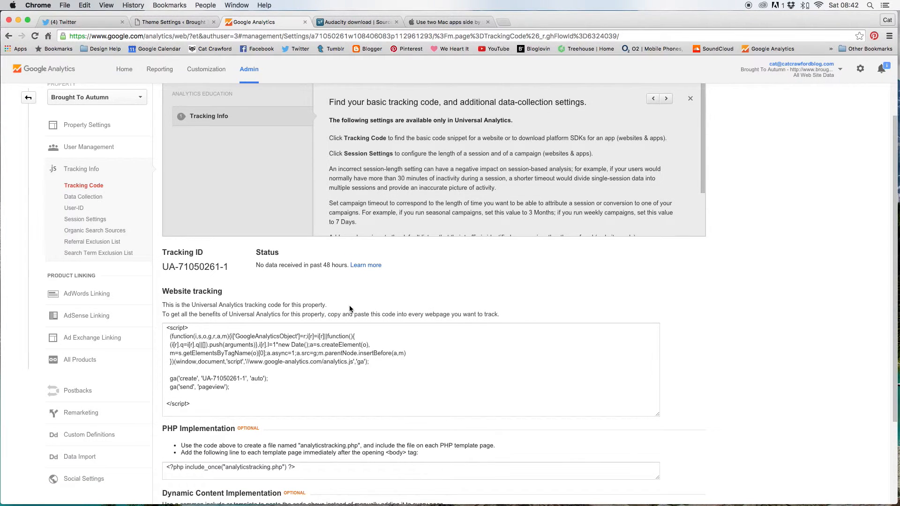
{"action": "scroll", "coordinate": [349, 309], "scroll_direction": "down", "scroll_amount": 2}
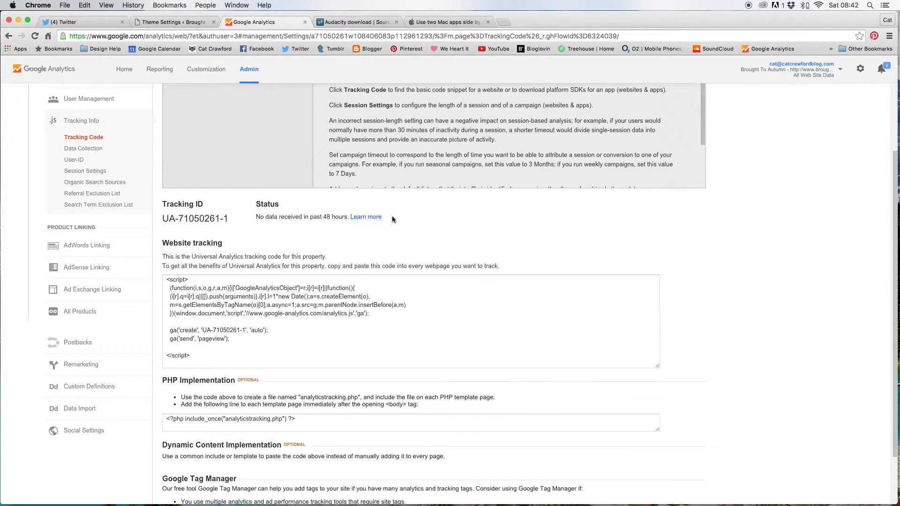
{"action": "scroll", "coordinate": [402, 236], "scroll_direction": "down", "scroll_amount": 1}
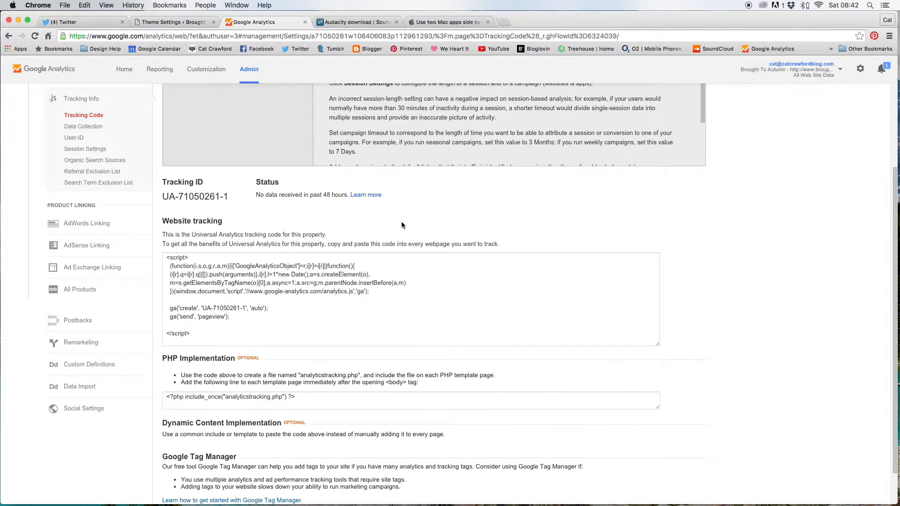
{"action": "scroll", "coordinate": [402, 224], "scroll_direction": "down", "scroll_amount": 1}
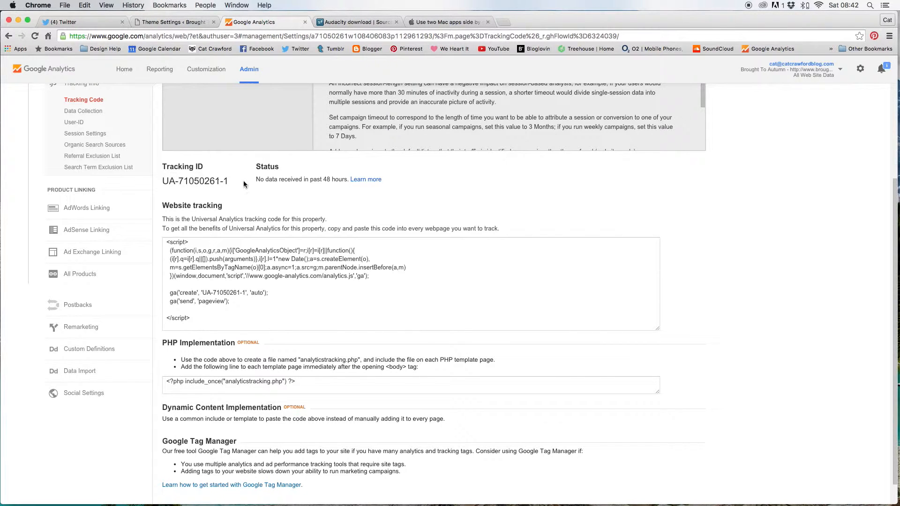
{"action": "scroll", "coordinate": [249, 187], "scroll_direction": "down", "scroll_amount": 1}
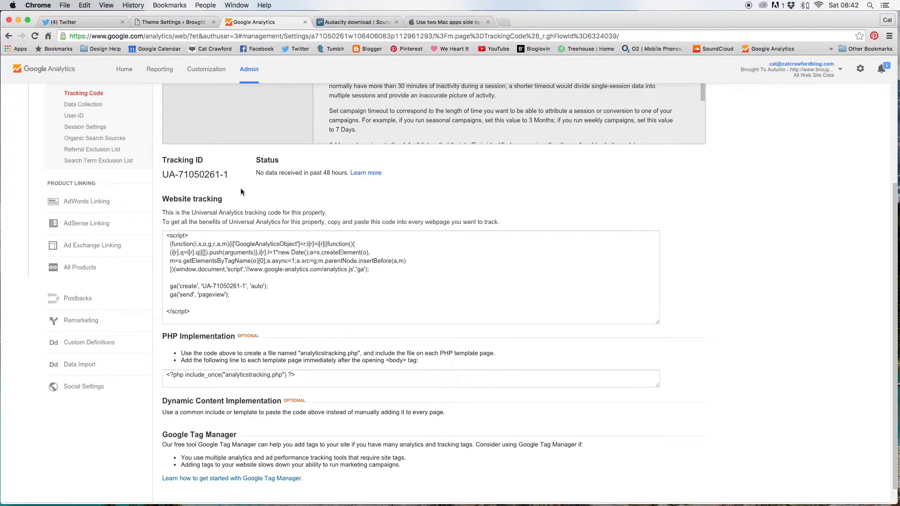
{"action": "scroll", "coordinate": [241, 191], "scroll_direction": "down", "scroll_amount": 1}
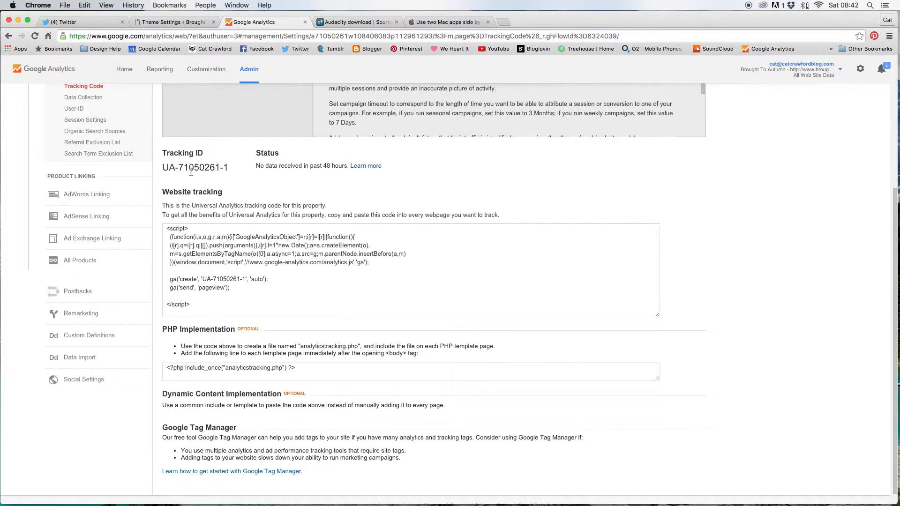
{"action": "scroll", "coordinate": [262, 175], "scroll_direction": "down", "scroll_amount": 2}
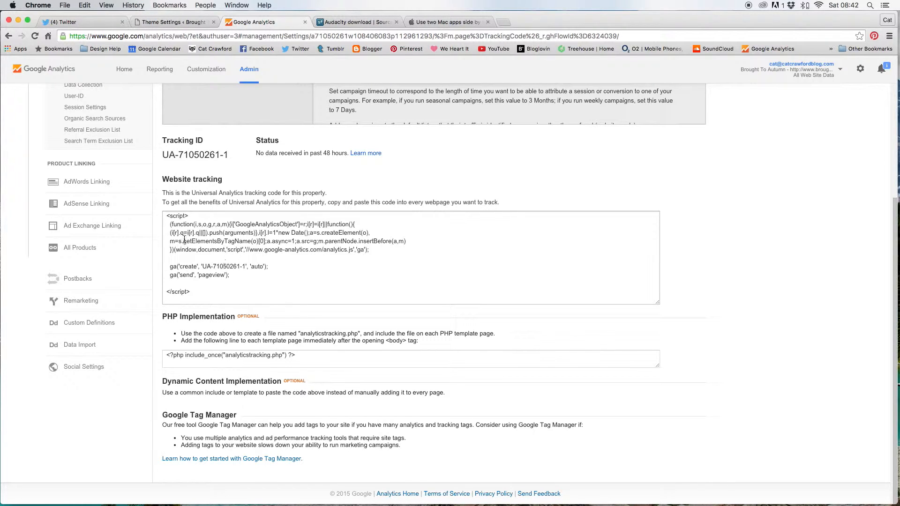
{"action": "left_click", "coordinate": [168, 216]}
{"action": "left_click_drag", "start_coordinate": [167, 216], "coordinate": [284, 293]}
{"action": "key", "text": "super+c"}
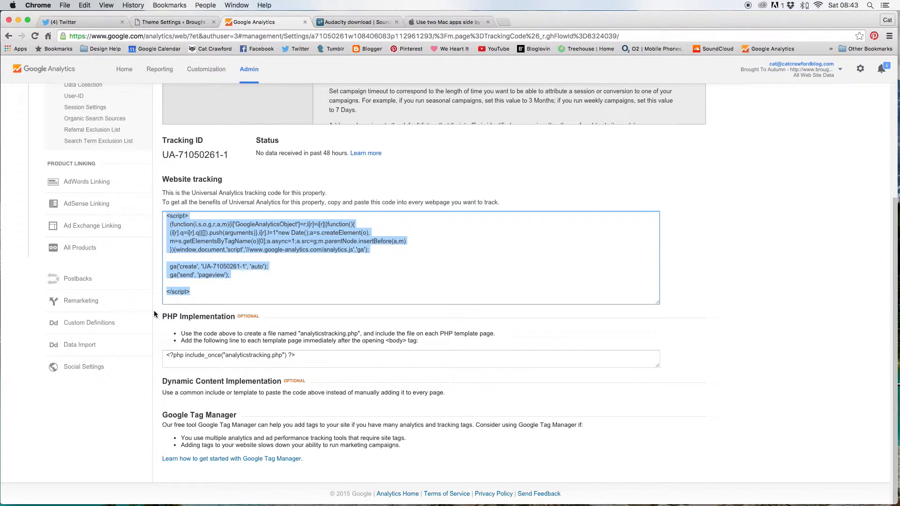
{"action": "left_click", "coordinate": [165, 22]}
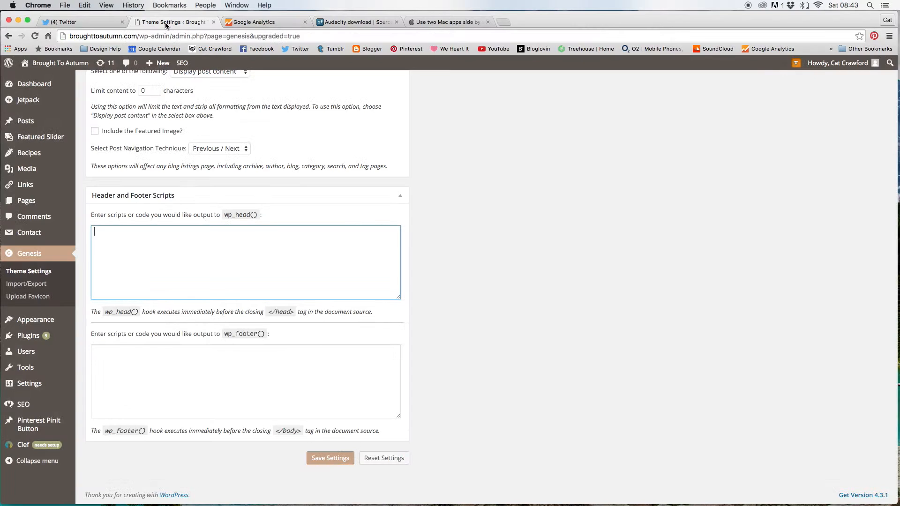
{"action": "scroll", "coordinate": [324, 162], "scroll_direction": "up", "scroll_amount": 10}
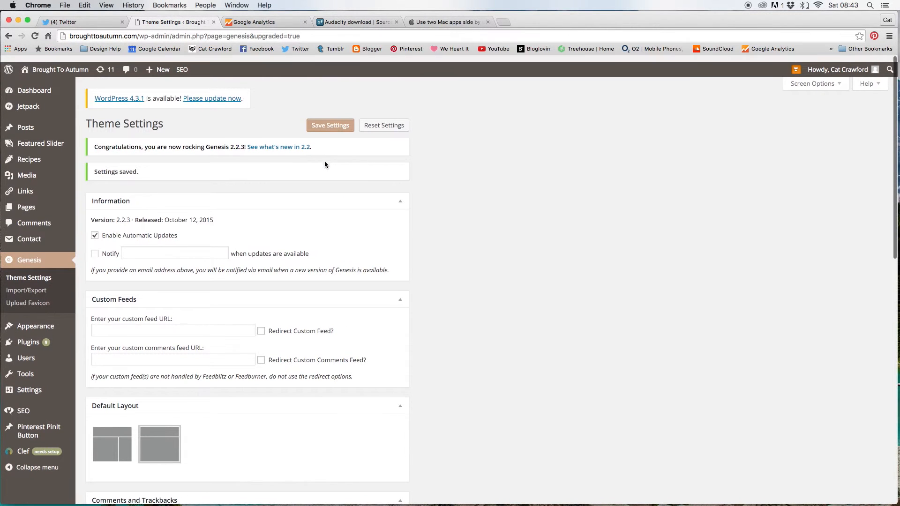
{"action": "scroll", "coordinate": [324, 161], "scroll_direction": "down", "scroll_amount": 4}
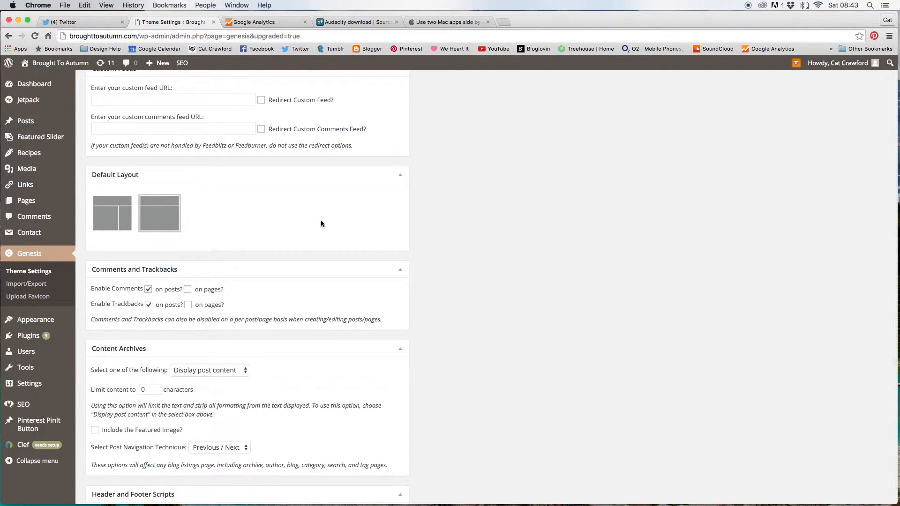
{"action": "scroll", "coordinate": [320, 220], "scroll_direction": "up", "scroll_amount": 5}
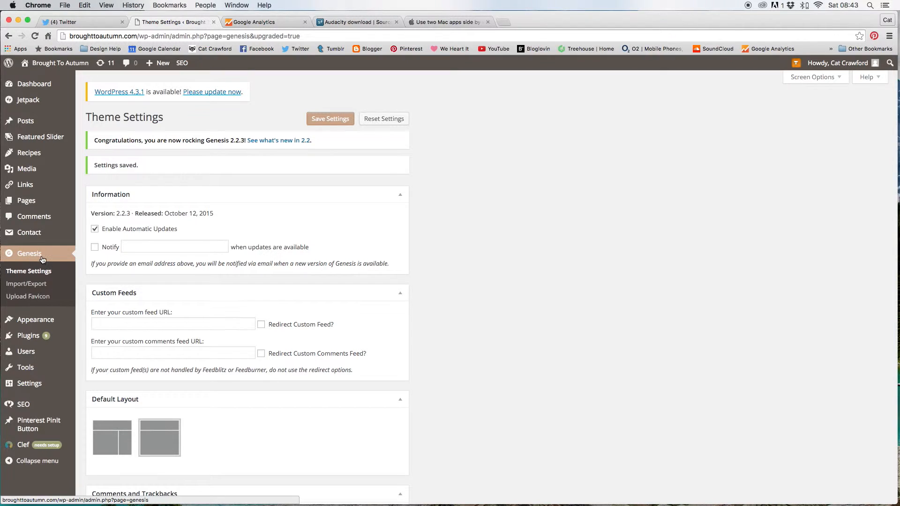
{"action": "scroll", "coordinate": [35, 258], "scroll_direction": "down", "scroll_amount": 3}
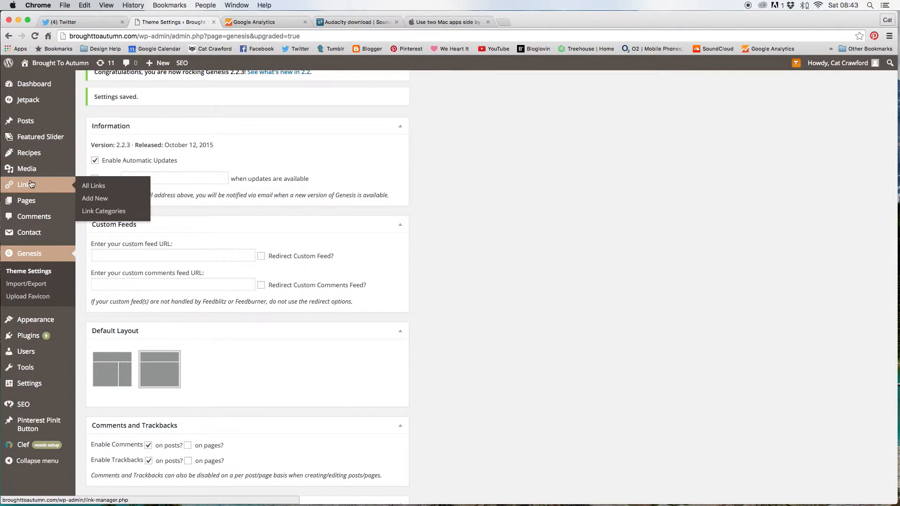
{"action": "mouse_move", "coordinate": [33, 203]}
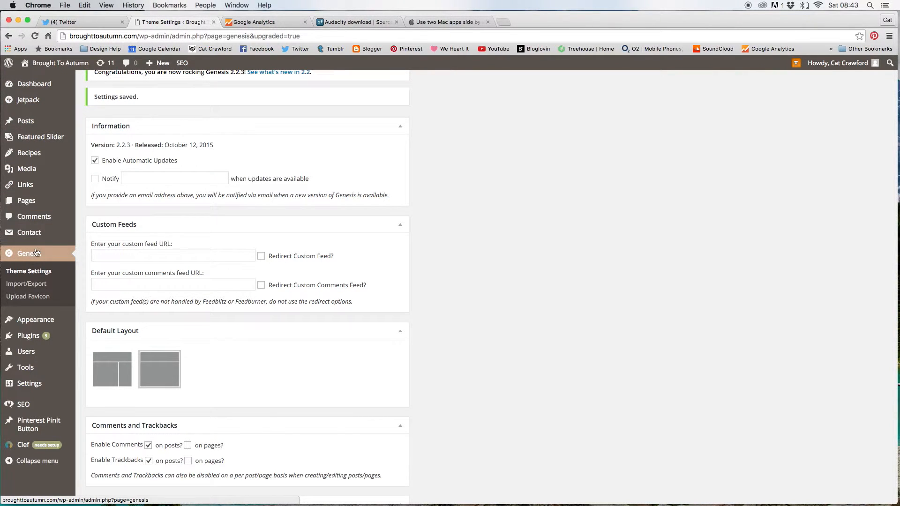
{"action": "mouse_move", "coordinate": [37, 239]}
{"action": "scroll", "coordinate": [38, 240], "scroll_direction": "down", "scroll_amount": 1}
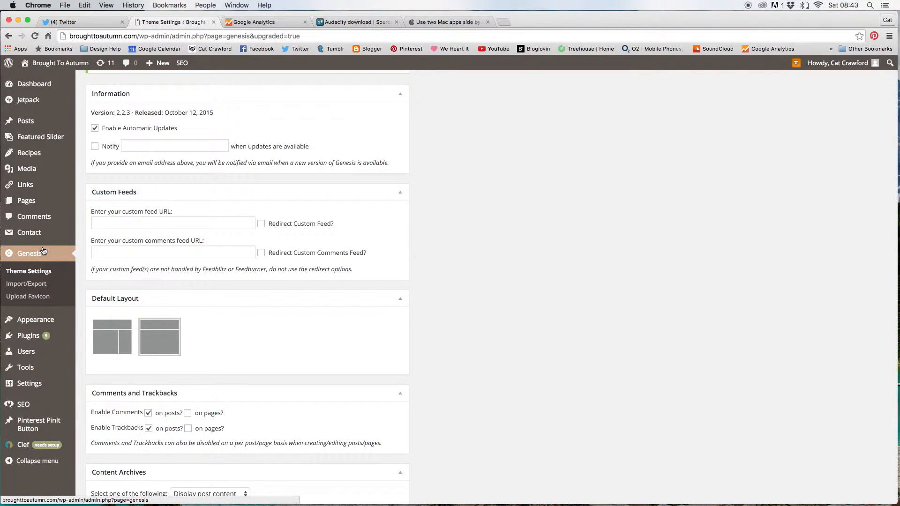
{"action": "scroll", "coordinate": [39, 282], "scroll_direction": "down", "scroll_amount": 3}
{"action": "scroll", "coordinate": [256, 167], "scroll_direction": "down", "scroll_amount": 6}
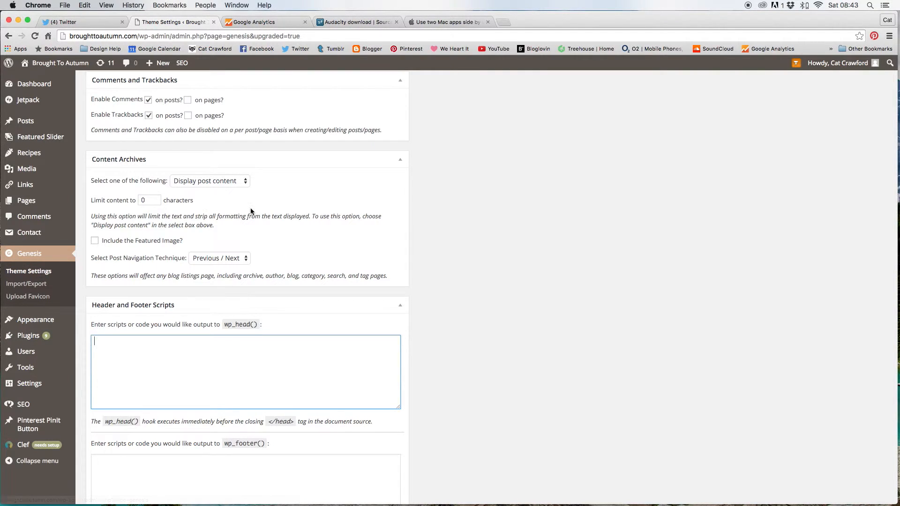
{"action": "scroll", "coordinate": [251, 210], "scroll_direction": "down", "scroll_amount": 5}
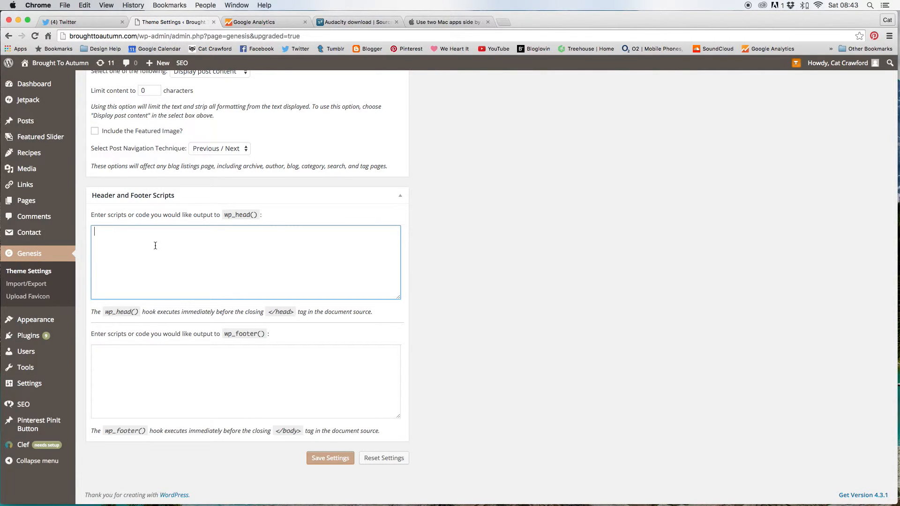
Paste the tracking script into the Genesis wp_head() header scripts box and save the settings
{"action": "left_click", "coordinate": [151, 354]}
{"action": "left_click", "coordinate": [157, 270]}
{"action": "left_click", "coordinate": [150, 346]}
{"action": "left_click", "coordinate": [151, 271]}
{"action": "key", "text": "super+v"}
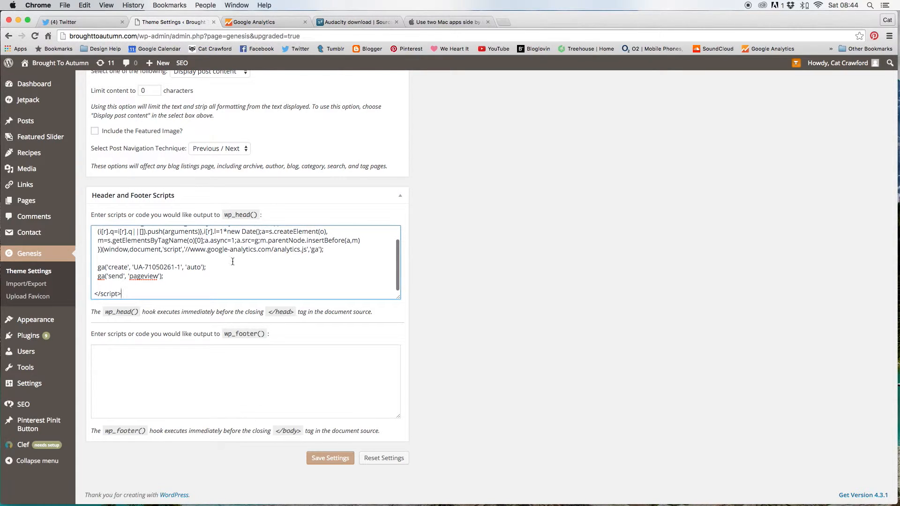
{"action": "left_click", "coordinate": [327, 458]}
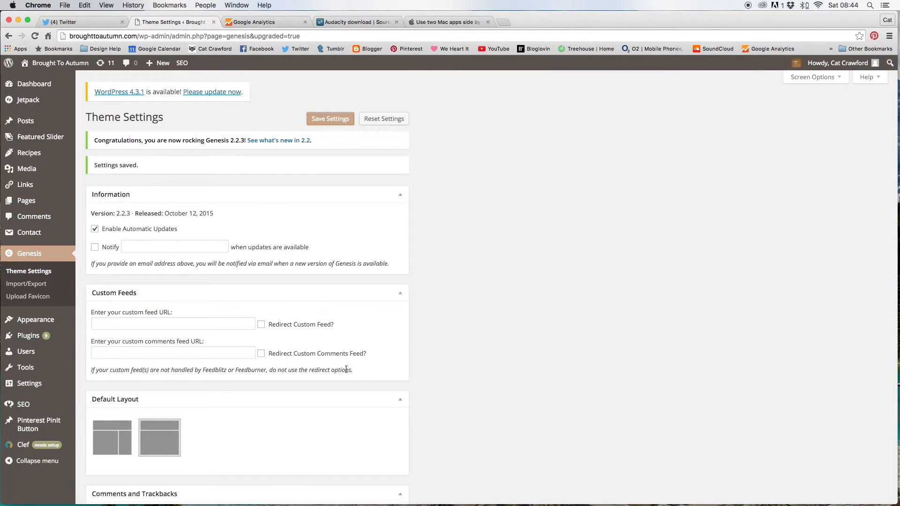
{"action": "scroll", "coordinate": [321, 309], "scroll_direction": "down", "scroll_amount": 5}
{"action": "scroll", "coordinate": [321, 308], "scroll_direction": "down", "scroll_amount": 5}
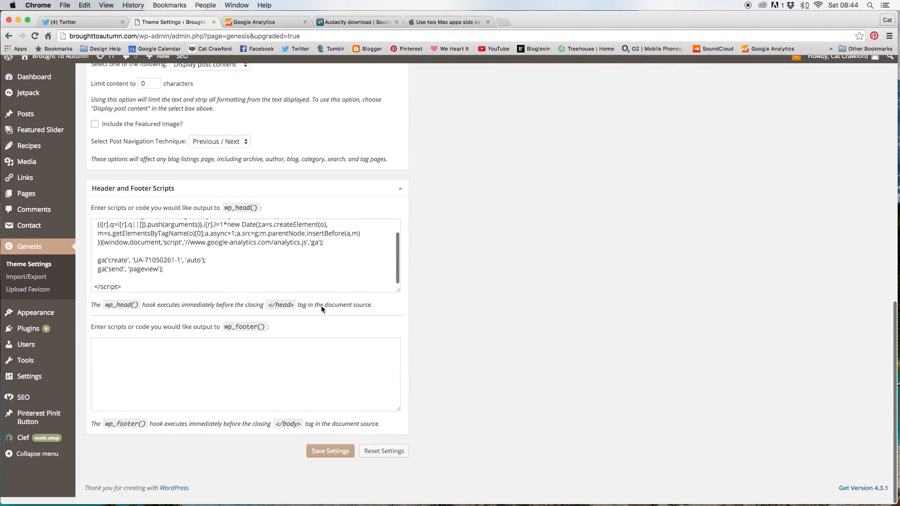
{"action": "scroll", "coordinate": [241, 278], "scroll_direction": "up", "scroll_amount": 2}
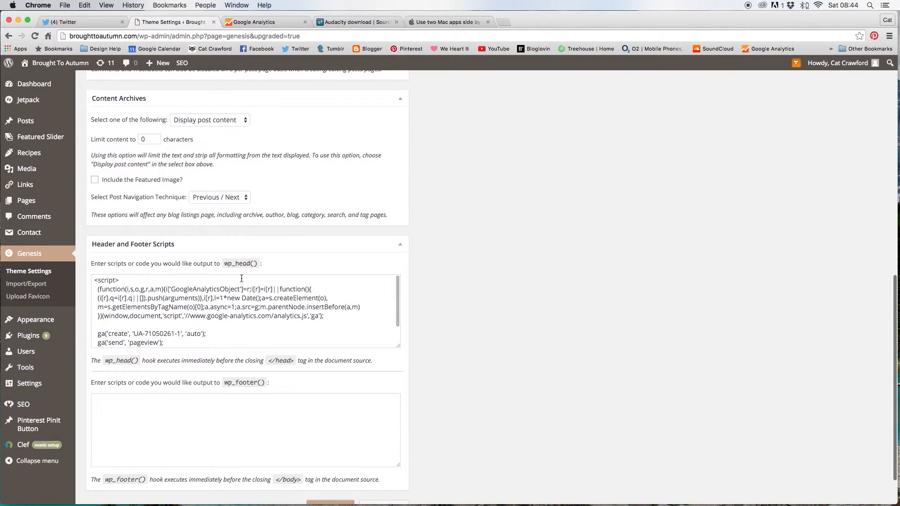
{"action": "scroll", "coordinate": [249, 269], "scroll_direction": "down", "scroll_amount": 3}
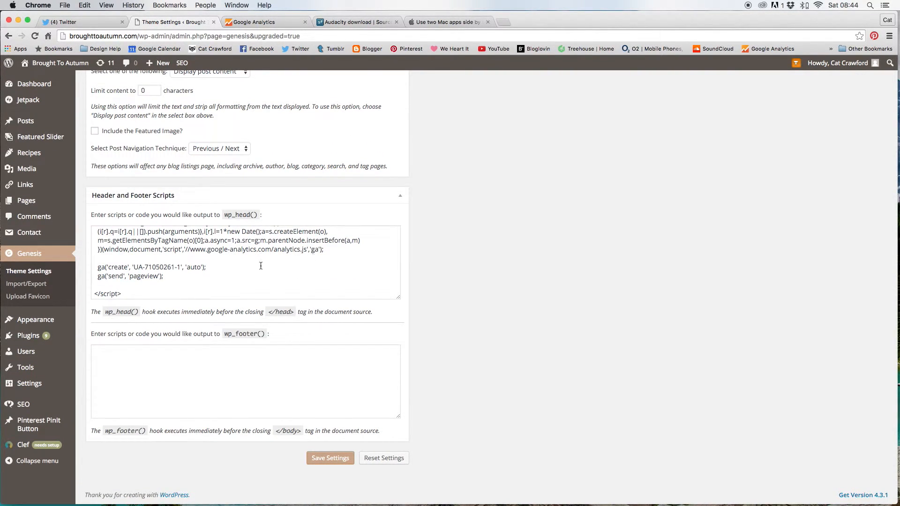
{"action": "scroll", "coordinate": [260, 265], "scroll_direction": "up", "scroll_amount": 5}
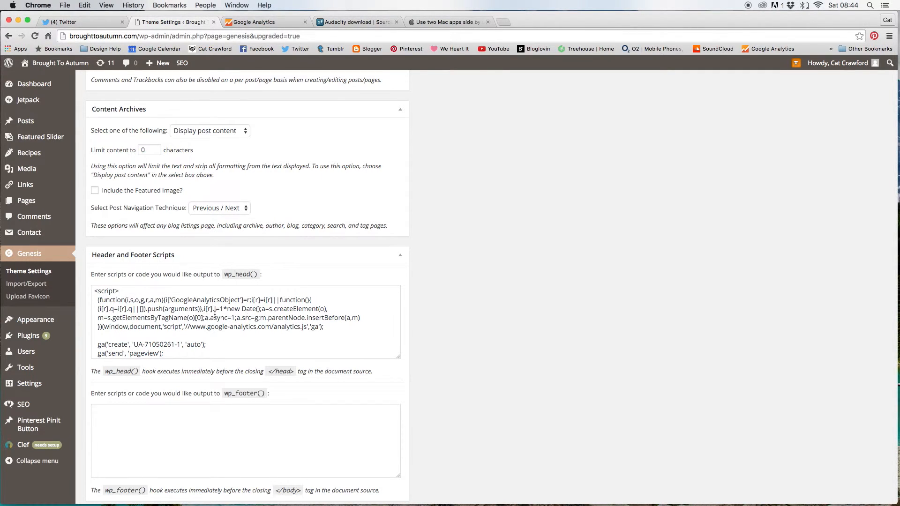
{"action": "scroll", "coordinate": [224, 291], "scroll_direction": "down", "scroll_amount": 5}
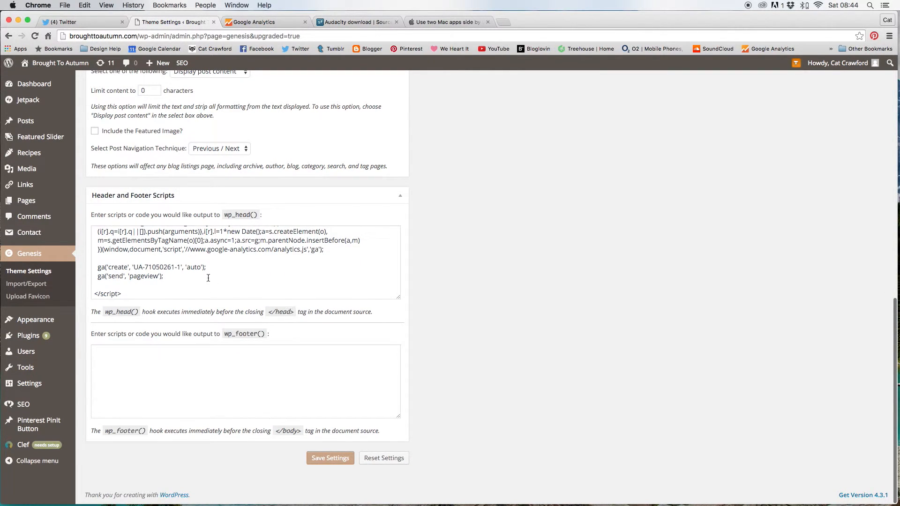
{"action": "scroll", "coordinate": [208, 278], "scroll_direction": "up", "scroll_amount": 5}
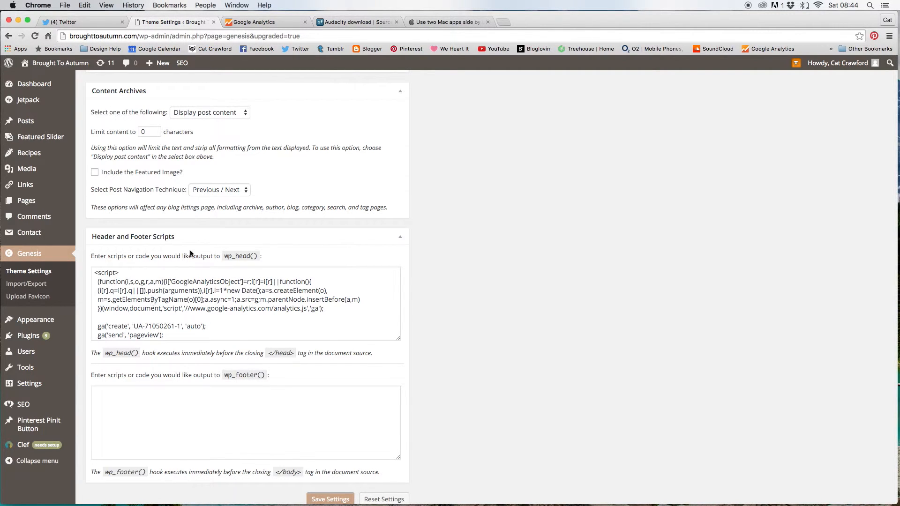
{"action": "scroll", "coordinate": [224, 317], "scroll_direction": "down", "scroll_amount": 5}
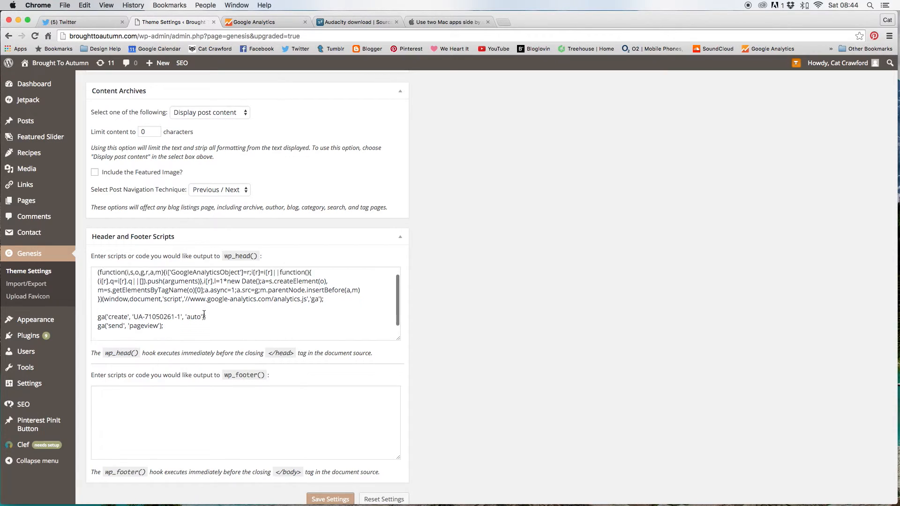
{"action": "scroll", "coordinate": [189, 267], "scroll_direction": "up", "scroll_amount": 4}
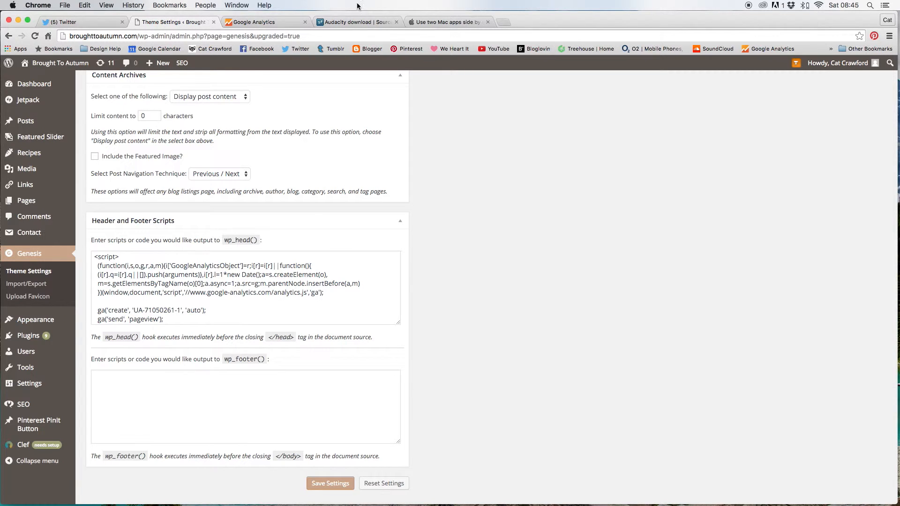
Return to the Google Analytics tracking code page and deselect the copied code
{"action": "left_click", "coordinate": [245, 22]}
{"action": "left_click", "coordinate": [192, 143]}
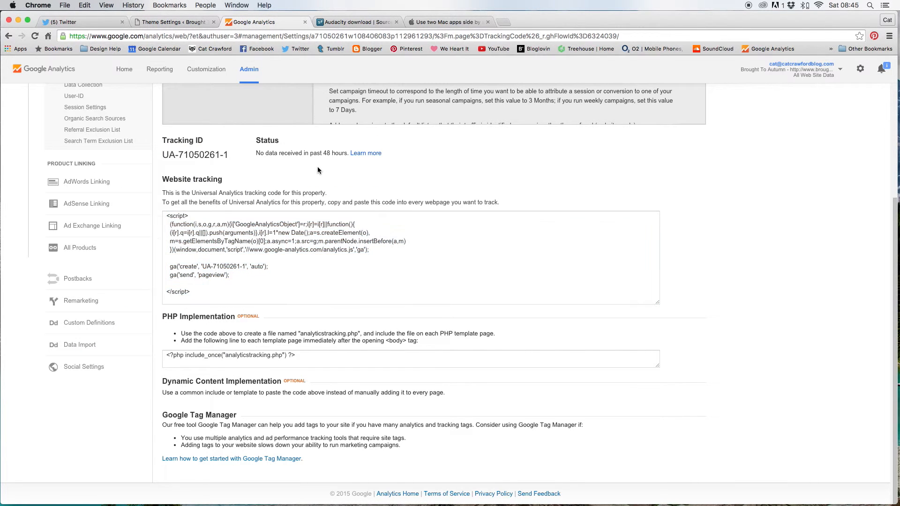
{"action": "scroll", "coordinate": [192, 131], "scroll_direction": "up", "scroll_amount": 5}
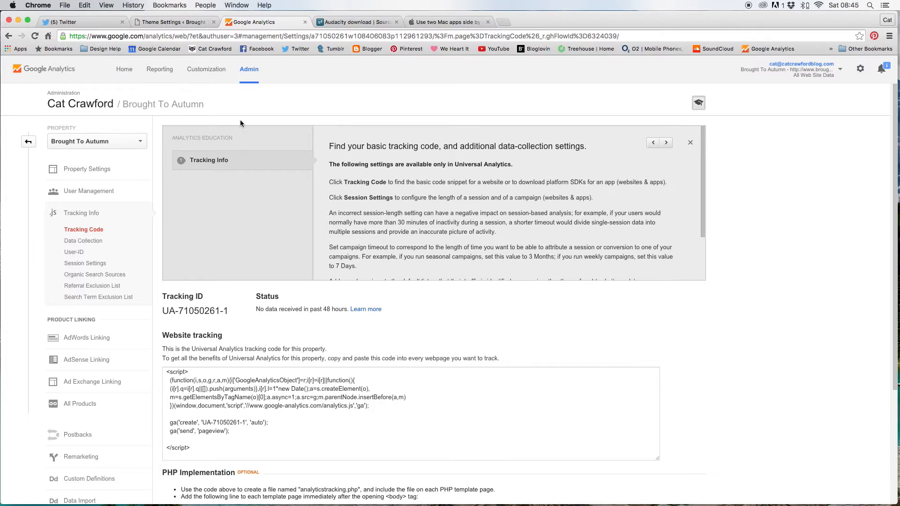
Open the Audience Overview report, showing 0 sessions for Nov 4 – Dec 4, 2015
{"action": "left_click", "coordinate": [154, 74]}
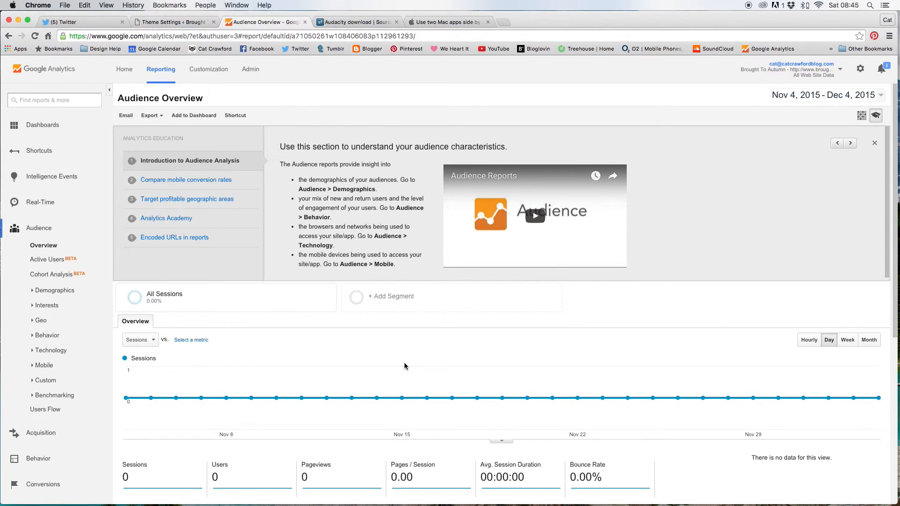
{"action": "scroll", "coordinate": [404, 363], "scroll_direction": "down", "scroll_amount": 3}
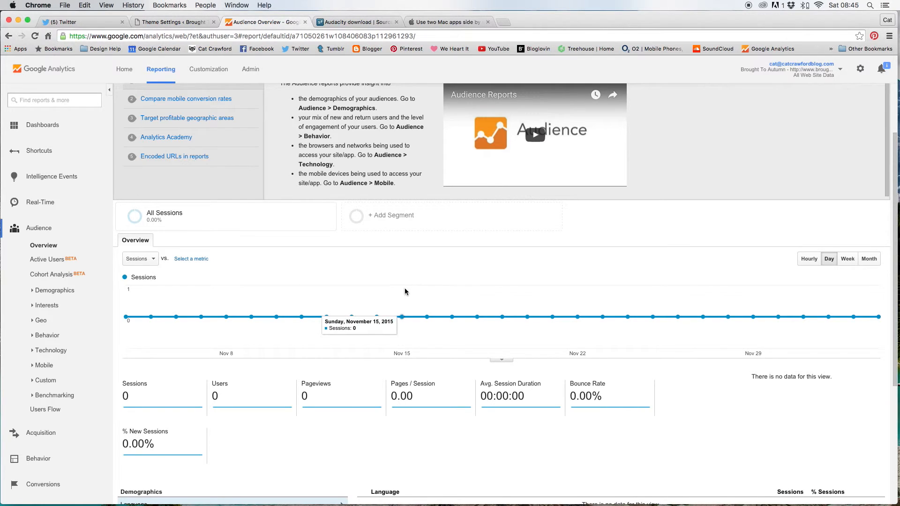
{"action": "scroll", "coordinate": [353, 317], "scroll_direction": "down", "scroll_amount": 3}
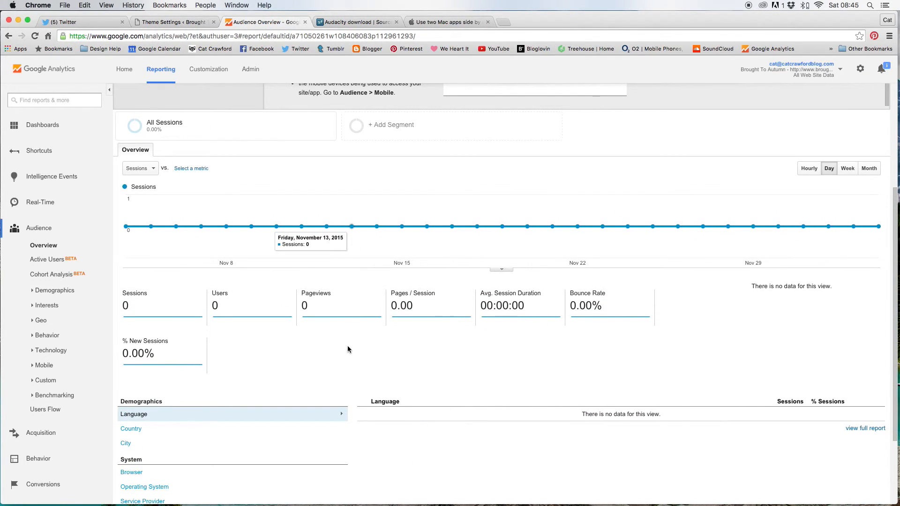
{"action": "scroll", "coordinate": [310, 403], "scroll_direction": "up", "scroll_amount": 6}
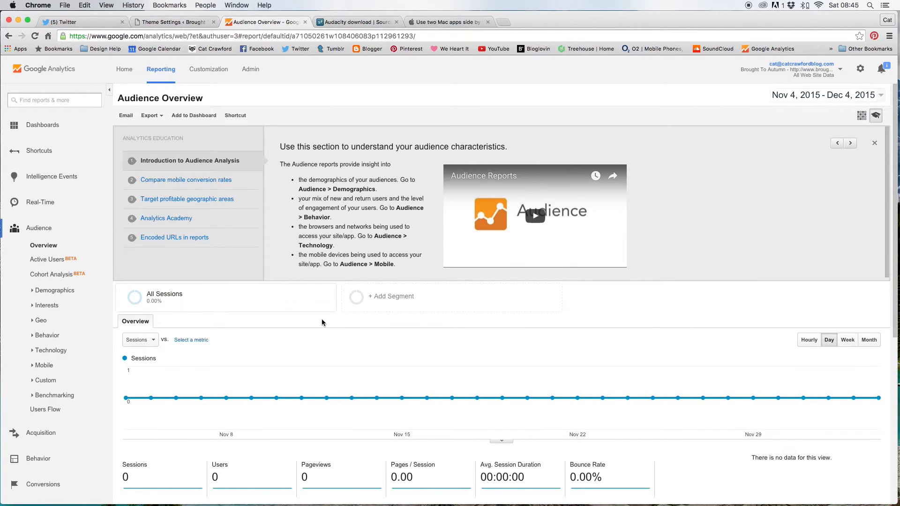
{"action": "left_click", "coordinate": [42, 202]}
Open the Real-Time Overview report and confirm it shows 0 active users
{"action": "left_click", "coordinate": [41, 220]}
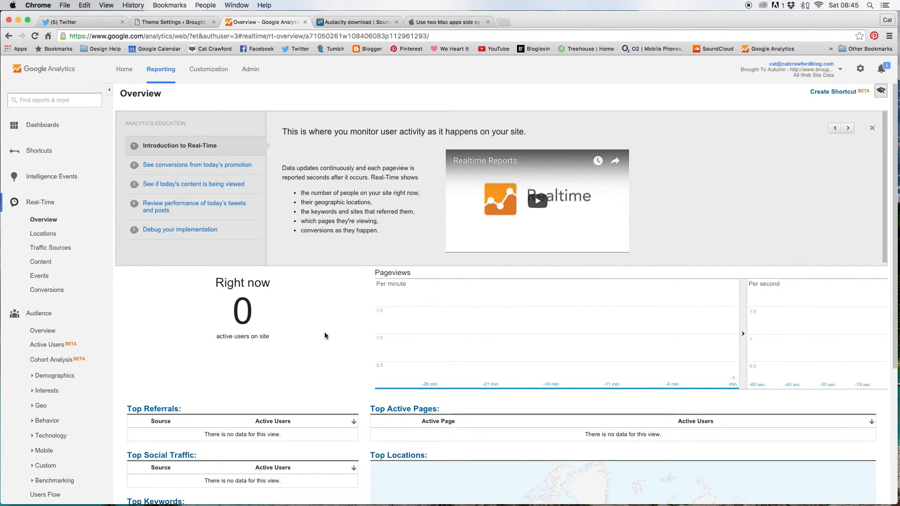
{"action": "scroll", "coordinate": [325, 332], "scroll_direction": "down", "scroll_amount": 4}
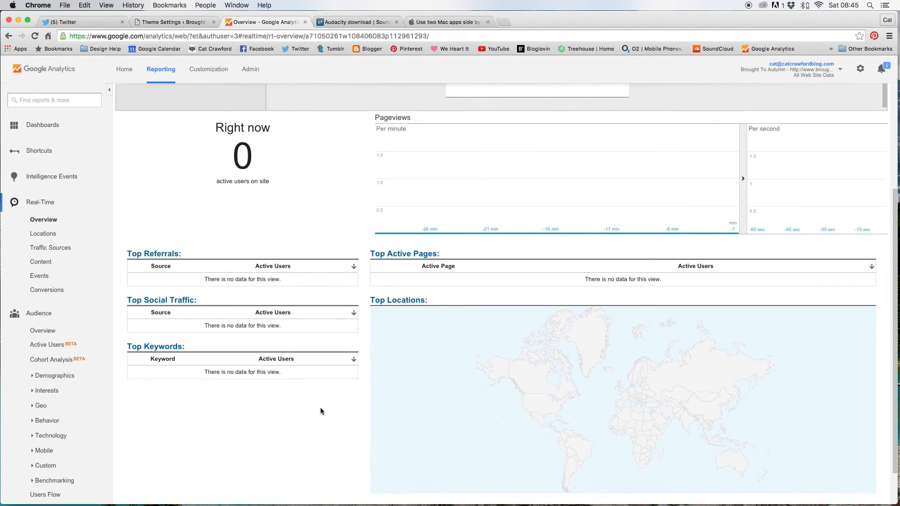
{"action": "scroll", "coordinate": [321, 411], "scroll_direction": "down", "scroll_amount": 3}
{"action": "scroll", "coordinate": [313, 342], "scroll_direction": "up", "scroll_amount": 3}
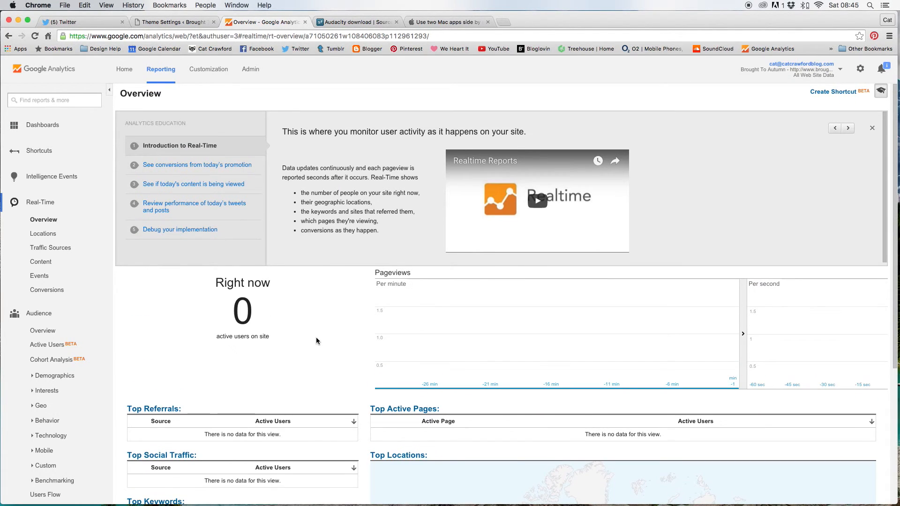
{"action": "scroll", "coordinate": [315, 337], "scroll_direction": "down", "scroll_amount": 5}
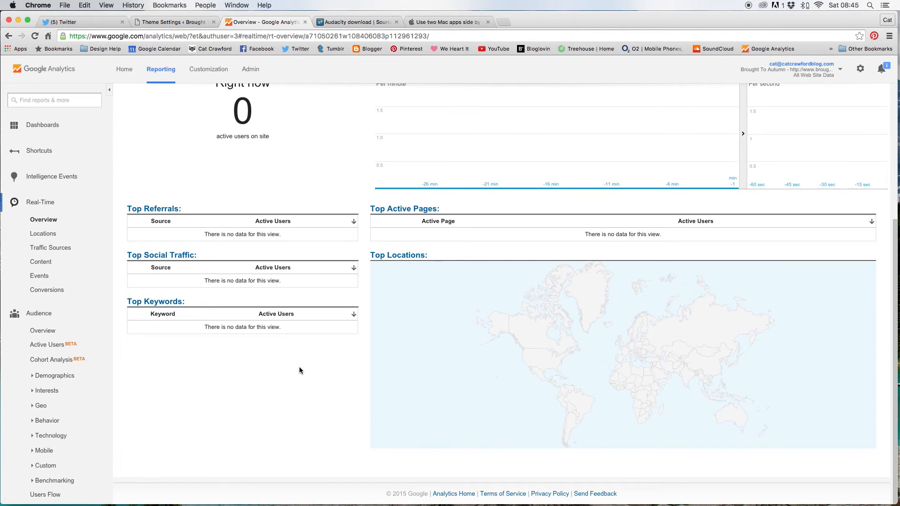
{"action": "scroll", "coordinate": [299, 370], "scroll_direction": "up", "scroll_amount": 2}
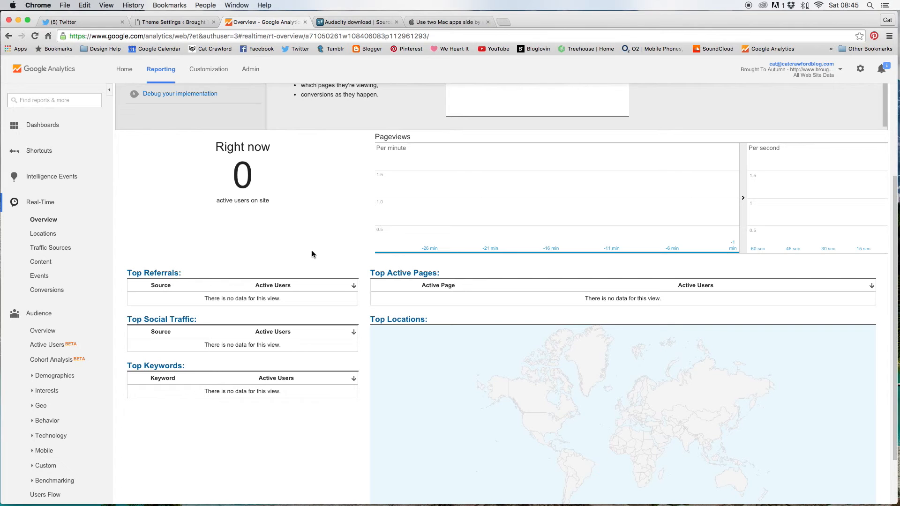
{"action": "scroll", "coordinate": [341, 247], "scroll_direction": "down", "scroll_amount": 3}
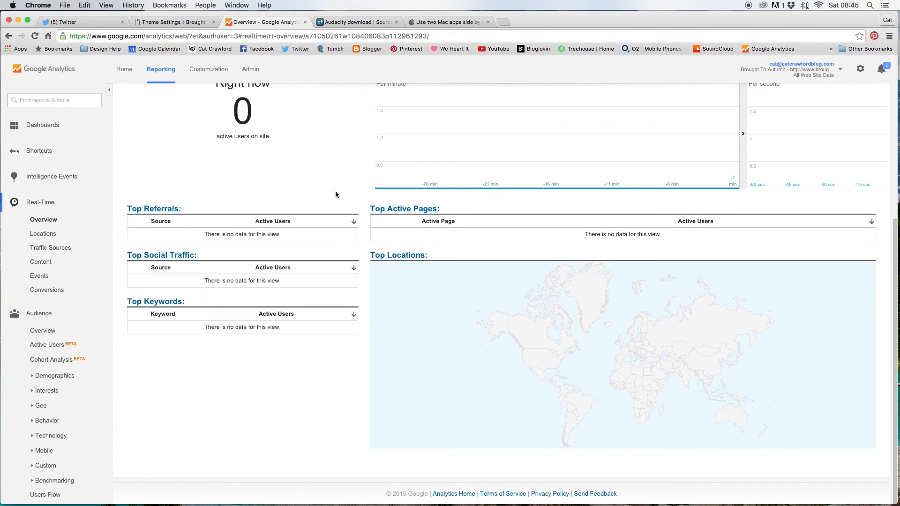
{"action": "scroll", "coordinate": [336, 159], "scroll_direction": "up", "scroll_amount": 3}
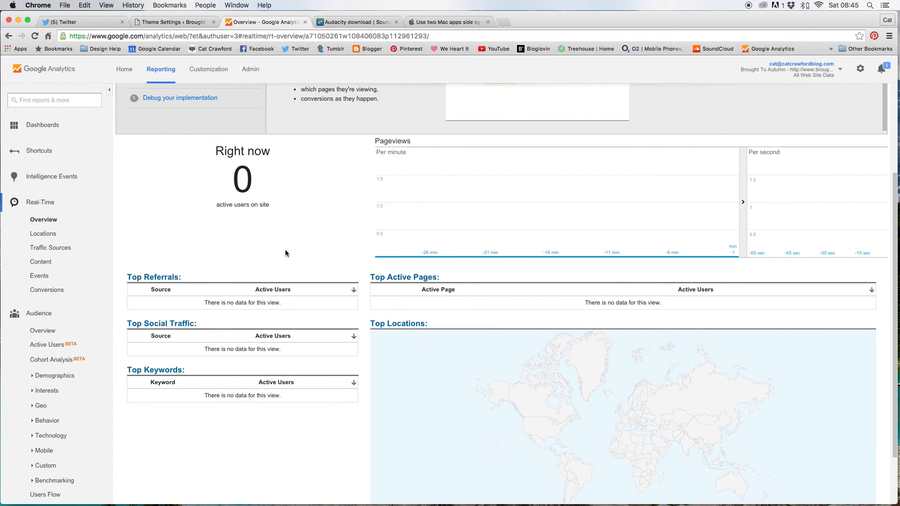
{"action": "scroll", "coordinate": [285, 249], "scroll_direction": "down", "scroll_amount": 3}
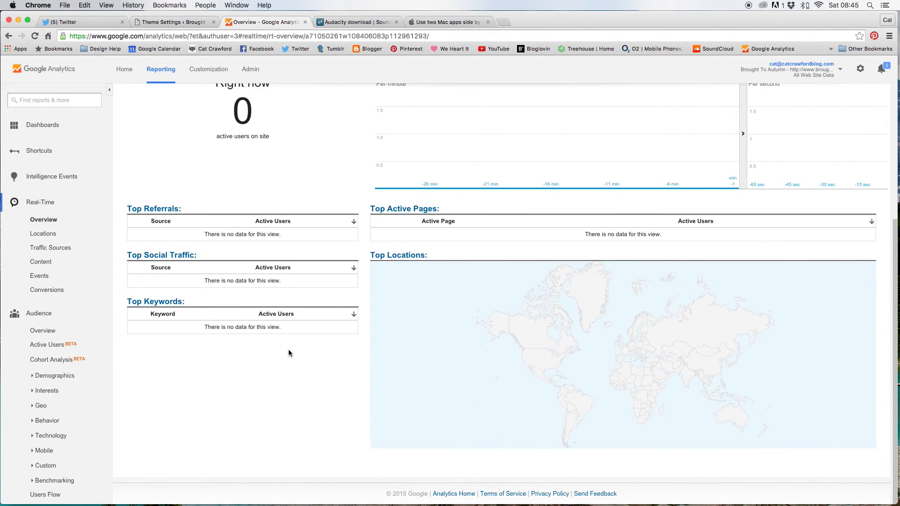
{"action": "scroll", "coordinate": [316, 135], "scroll_direction": "up", "scroll_amount": 4}
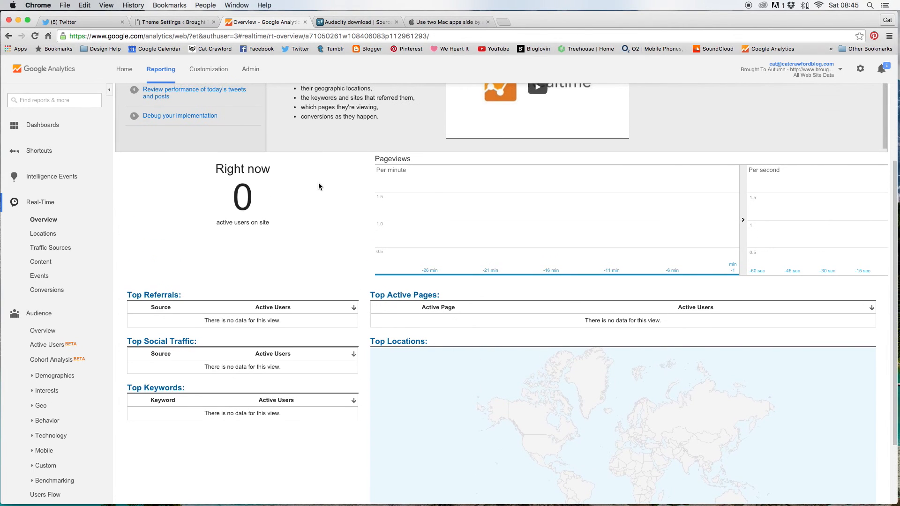
{"action": "scroll", "coordinate": [319, 186], "scroll_direction": "up", "scroll_amount": 5}
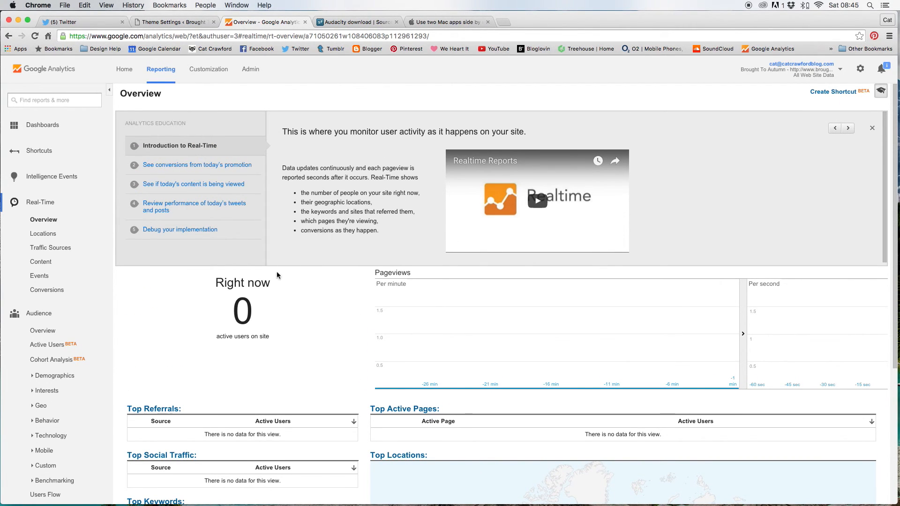
Glance at the WordPress theme settings, then recheck the Real-Time report for active users
{"action": "left_click", "coordinate": [175, 22]}
{"action": "left_click", "coordinate": [240, 22]}
{"action": "scroll", "coordinate": [327, 336], "scroll_direction": "down", "scroll_amount": 3}
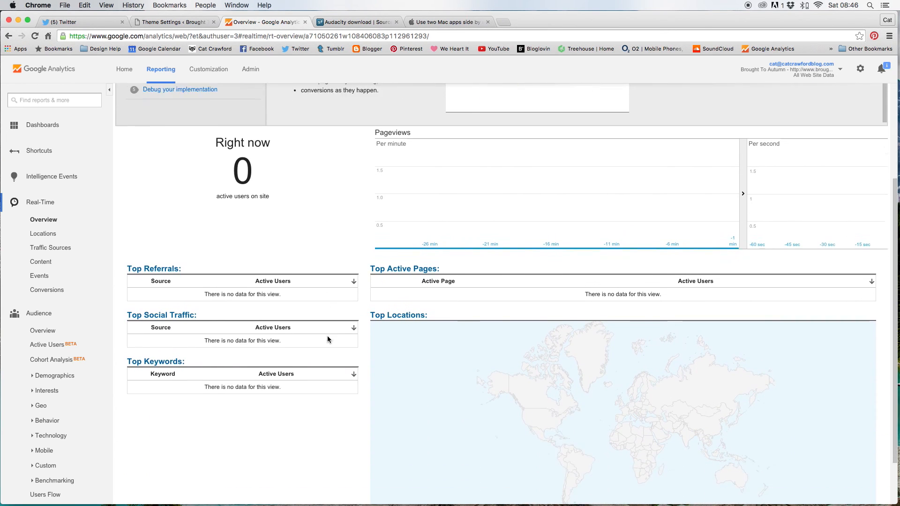
{"action": "scroll", "coordinate": [327, 336], "scroll_direction": "down", "scroll_amount": 1}
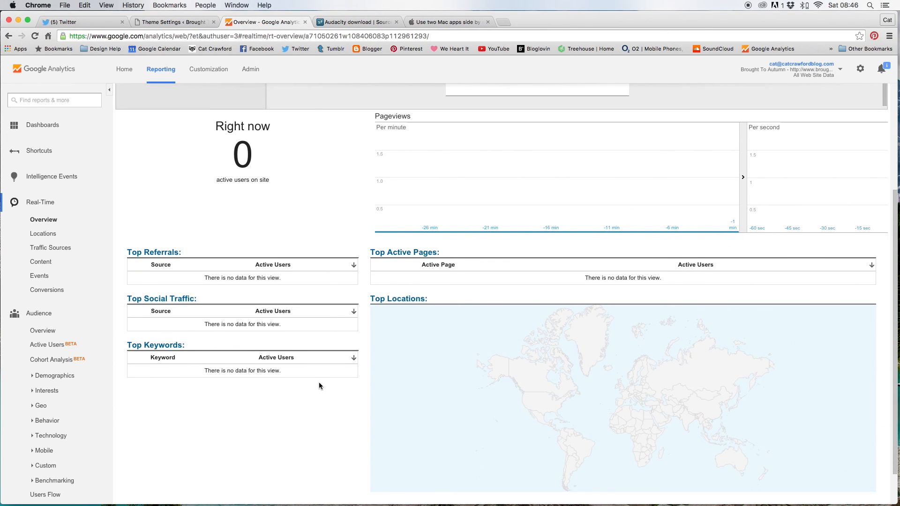